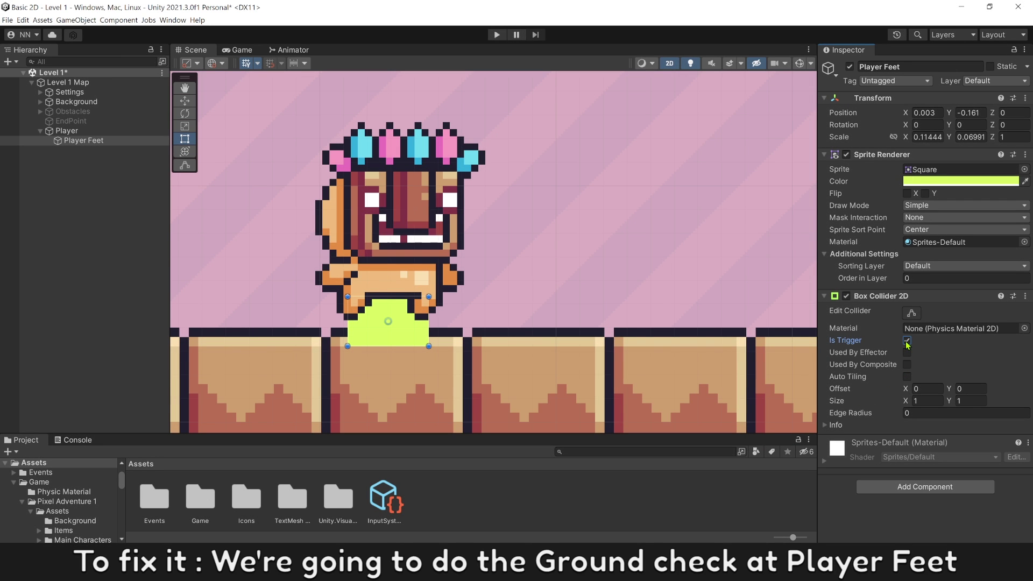
Step: Enable Edit Collider on Player Feet and move the duplicated ground-check nodes below the original
click(912, 315)
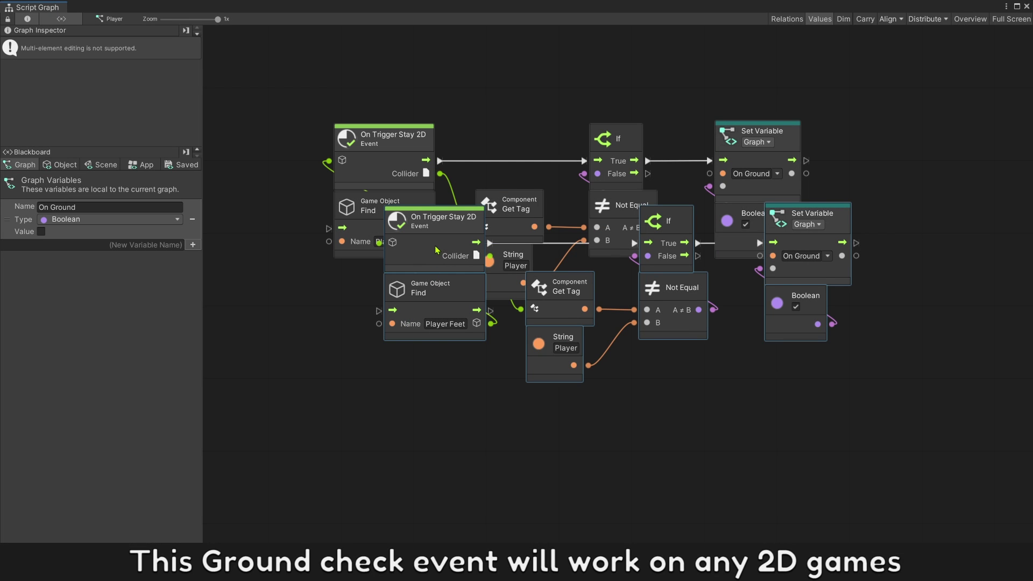
drag(437, 250, 478, 358)
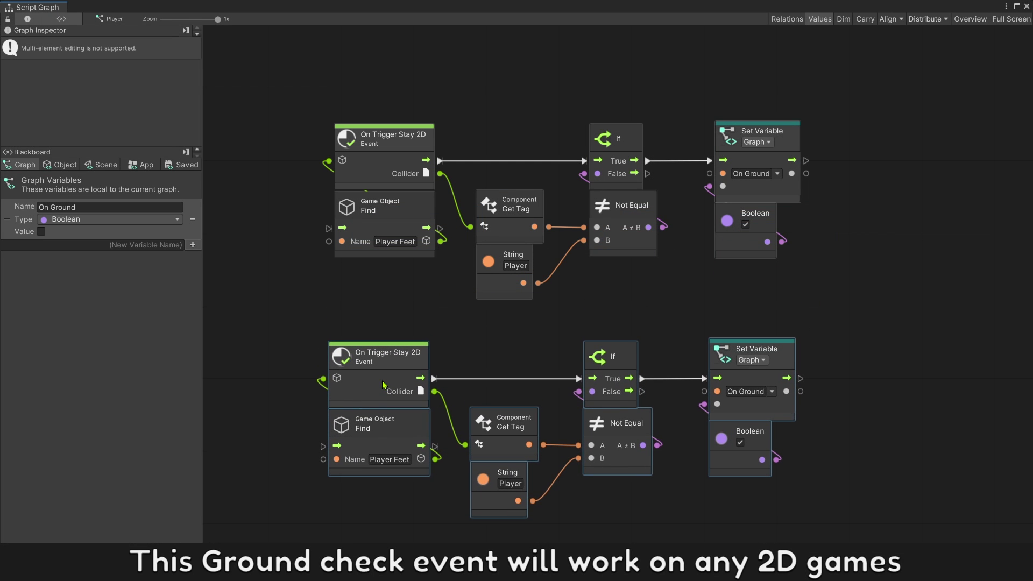
click(479, 357)
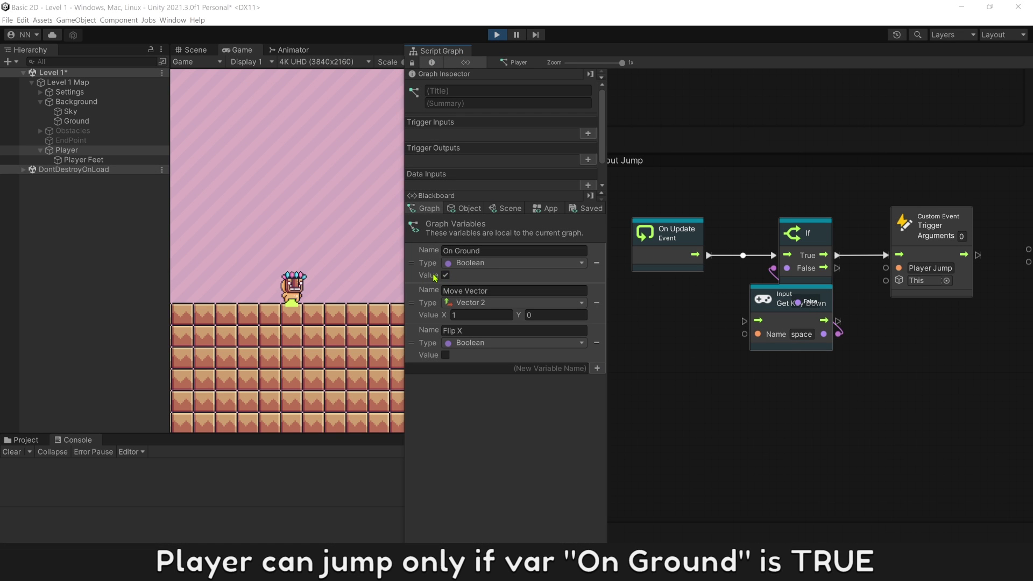
Step: Jump the player three times in Play mode toward the obstacle blocks
key(space)
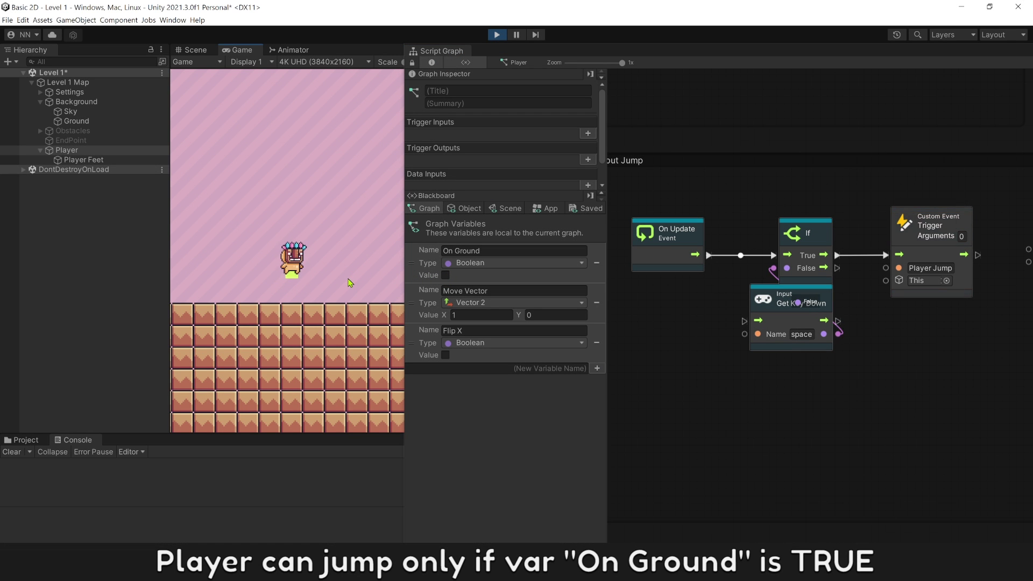
key(space)
key(space)
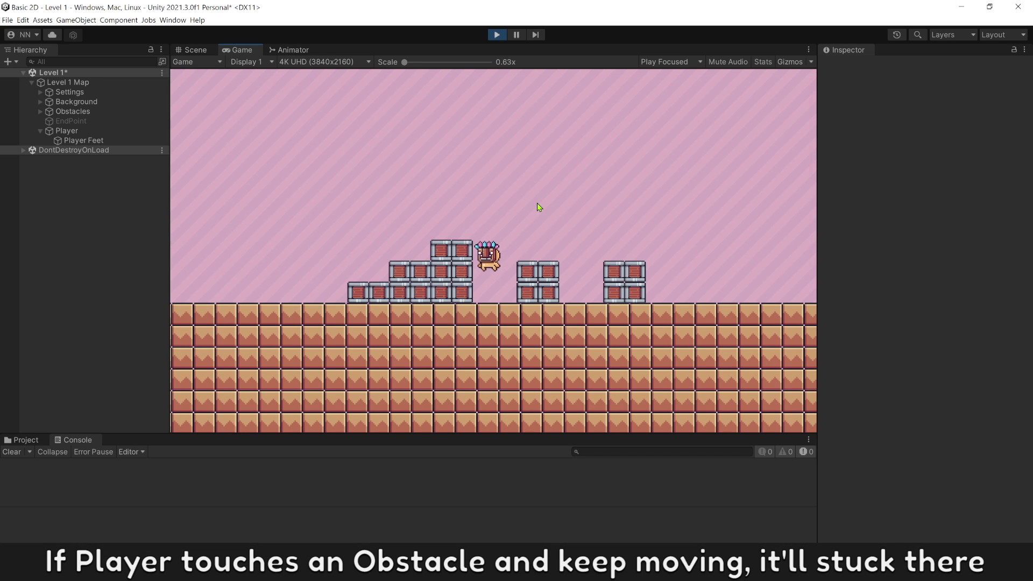
Step: Jump into the block stack, then select the Non-Stick material and edit its 0.4 Friction
key(space)
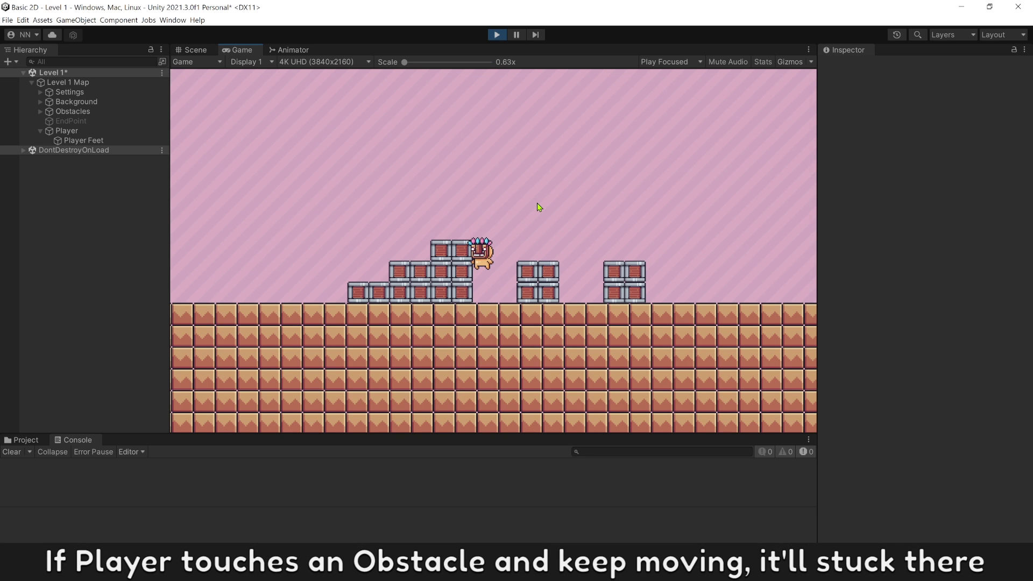
key(space)
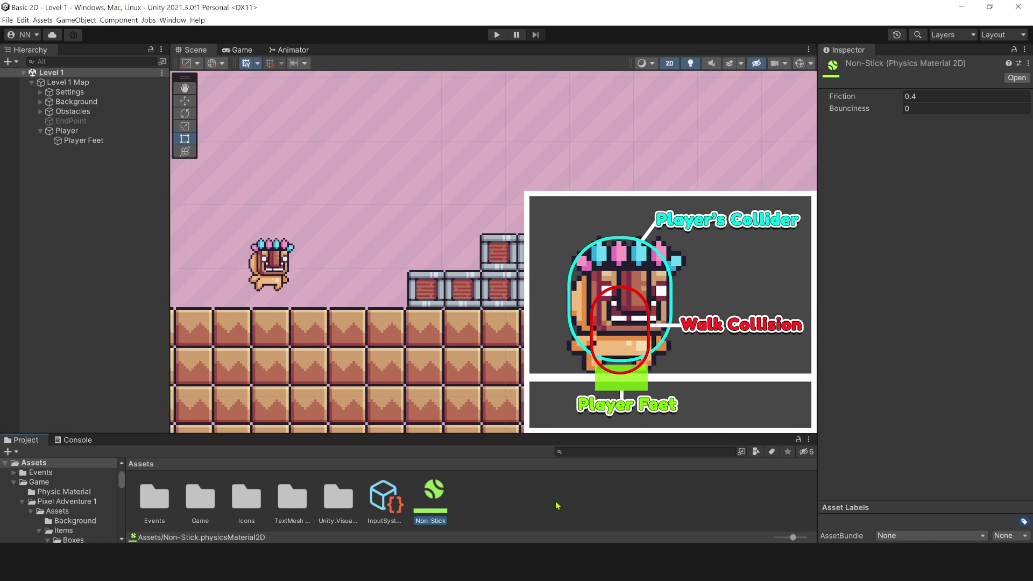
click(555, 504)
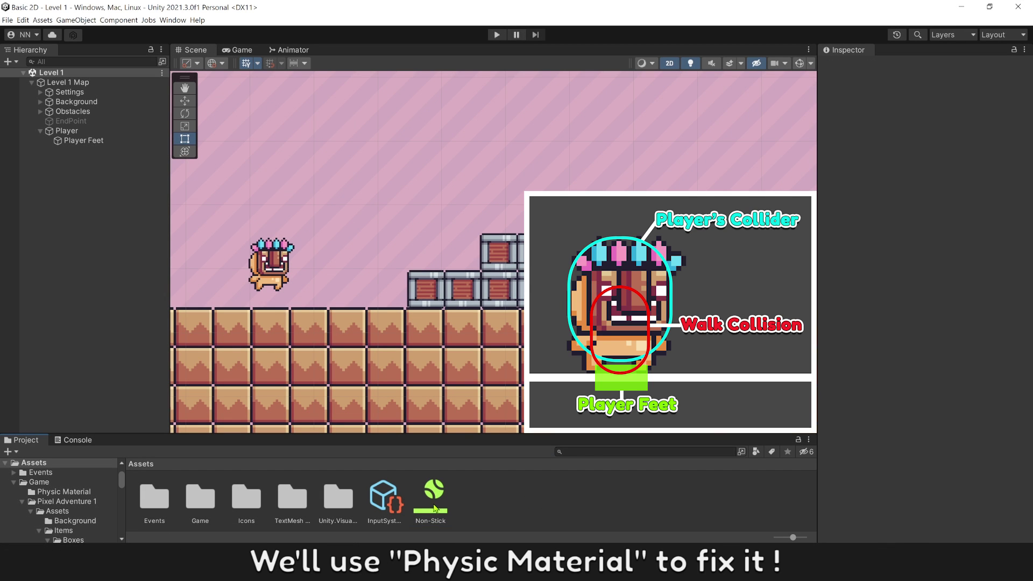
click(434, 506)
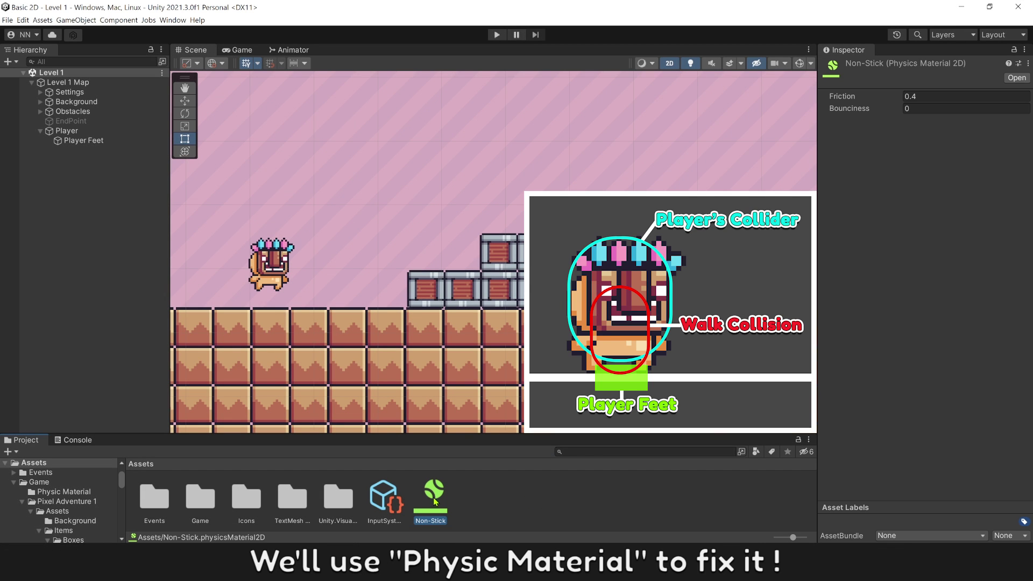
click(952, 96)
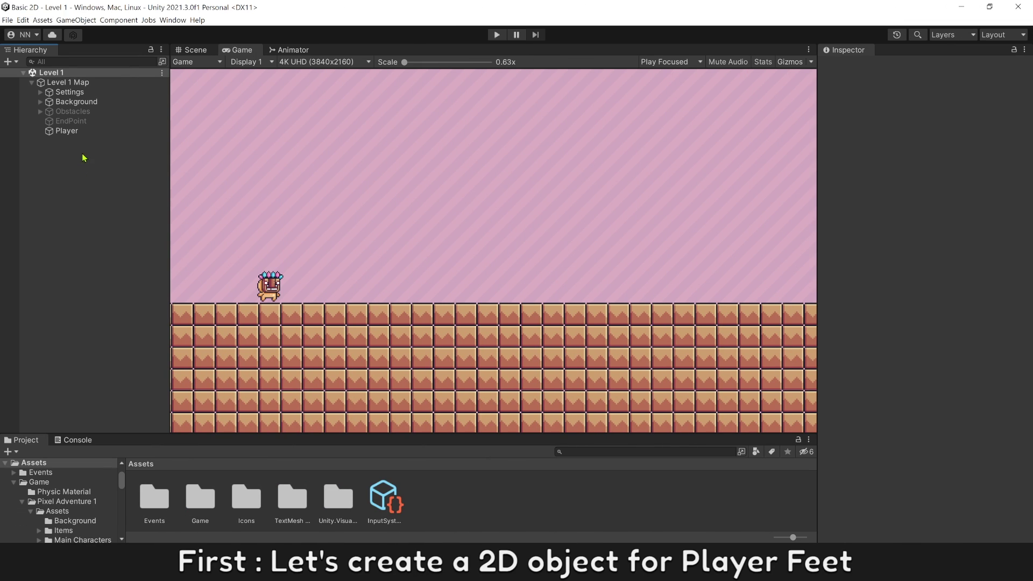
Step: Create a Square sprite as a child of Player and name it Player Feet
click(85, 130)
click(194, 50)
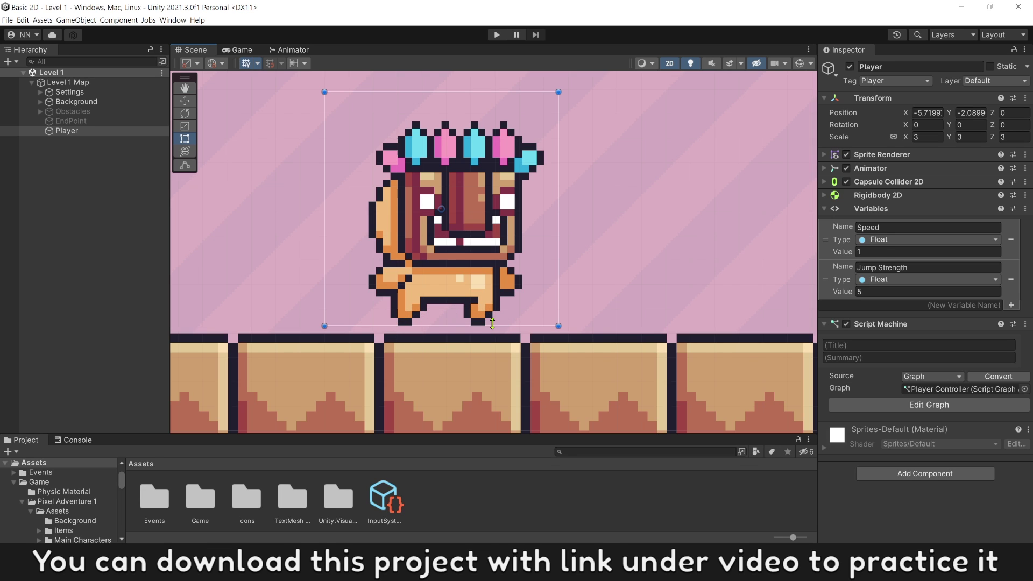
click(67, 132)
right_click(73, 132)
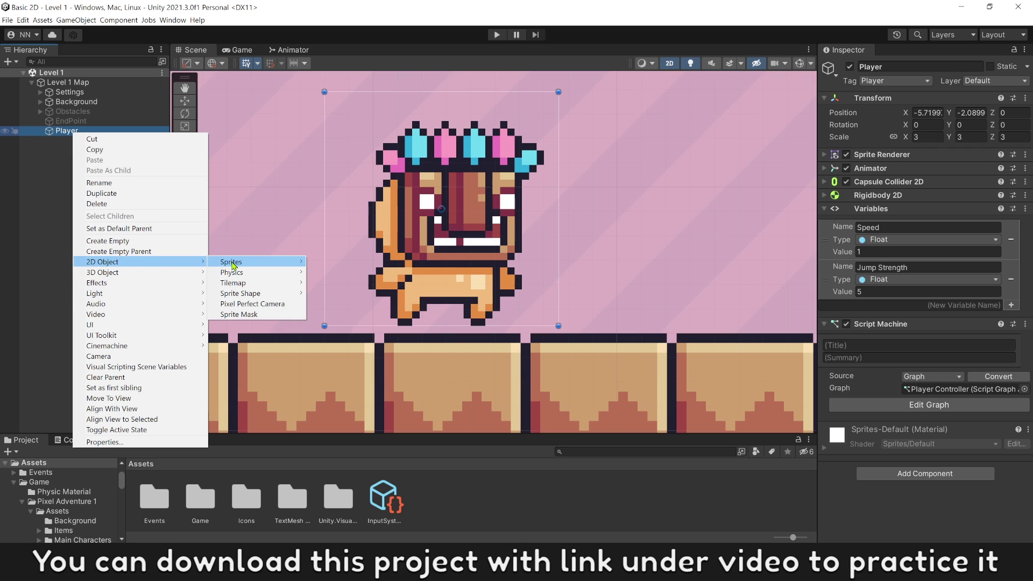
mouse_move(232, 262)
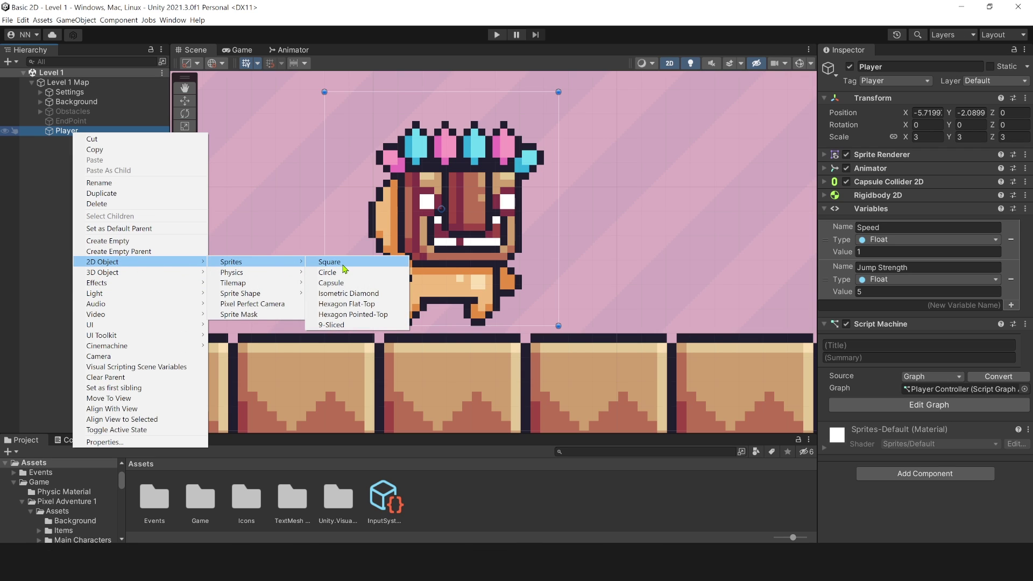
click(345, 268)
text(Player Feet)
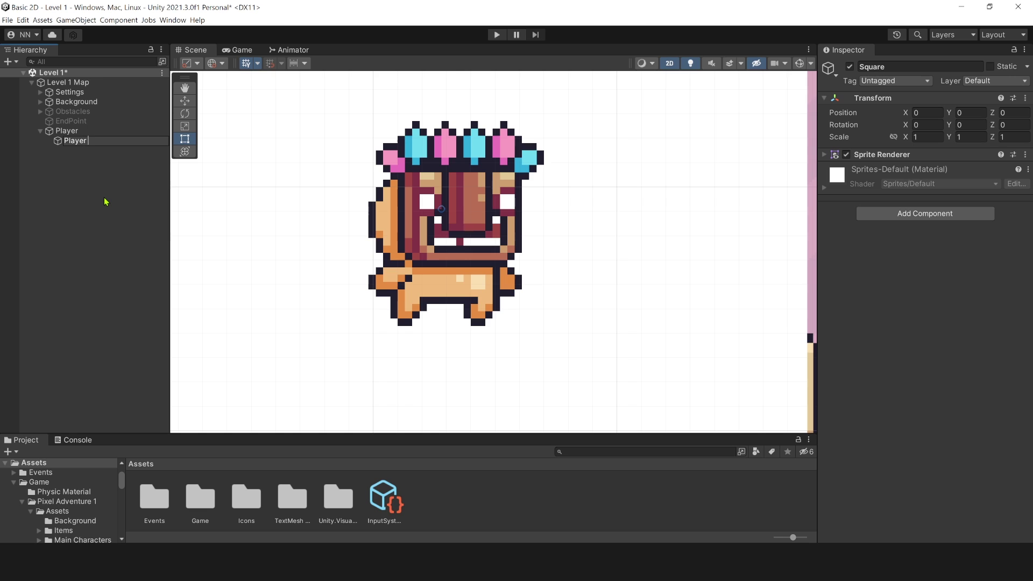
key(Return)
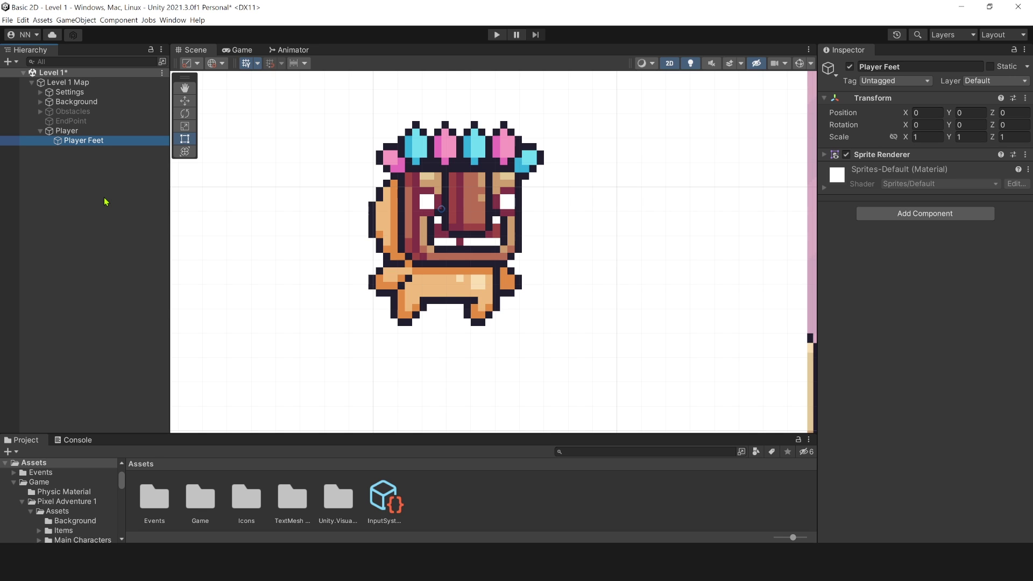
scroll(372, 223, down, 5)
scroll(368, 229, down, 1)
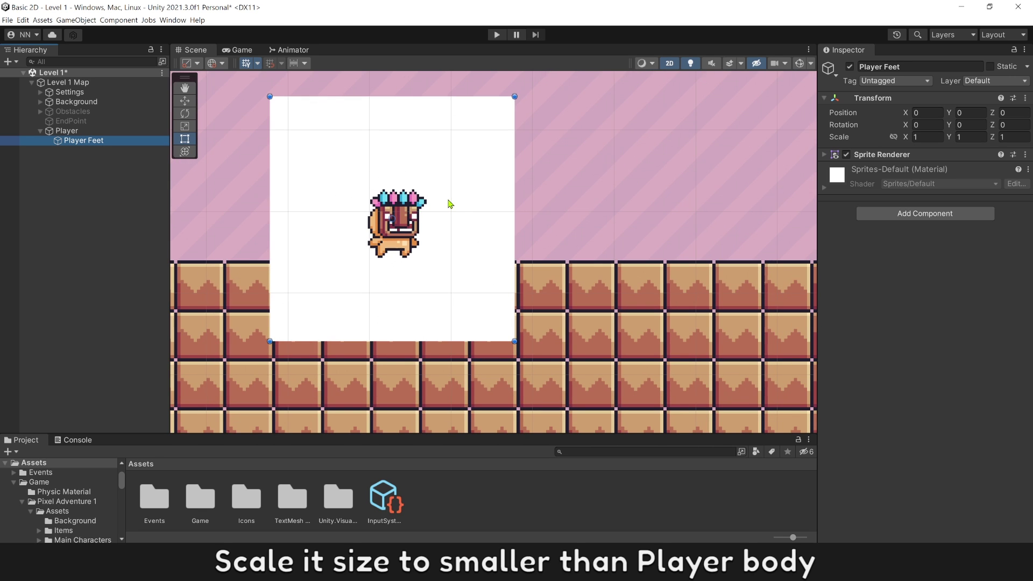
Step: Shrink Player Feet to a small strip and place it at the player's bottom
drag(515, 98, 427, 183)
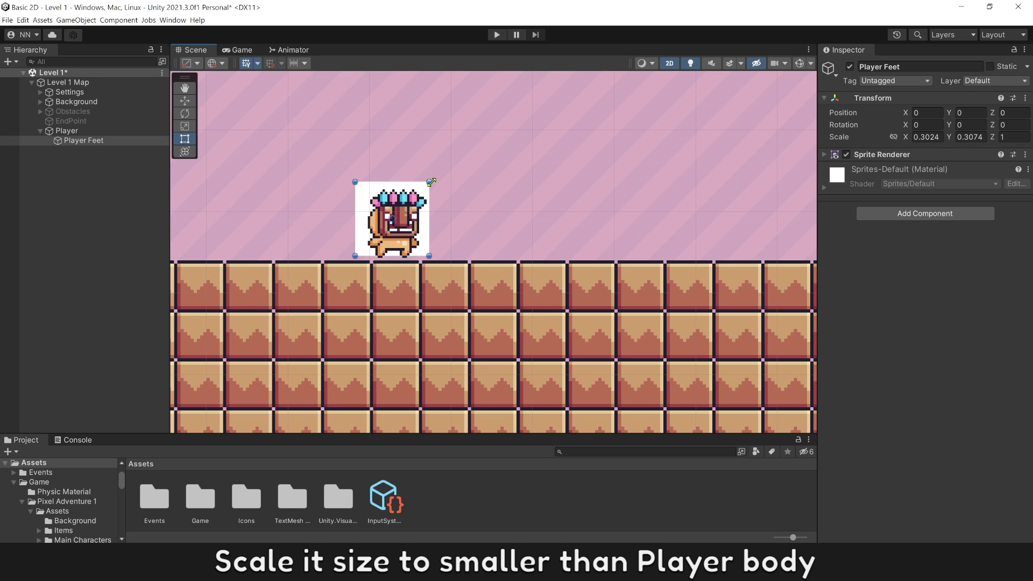
drag(366, 193, 363, 258)
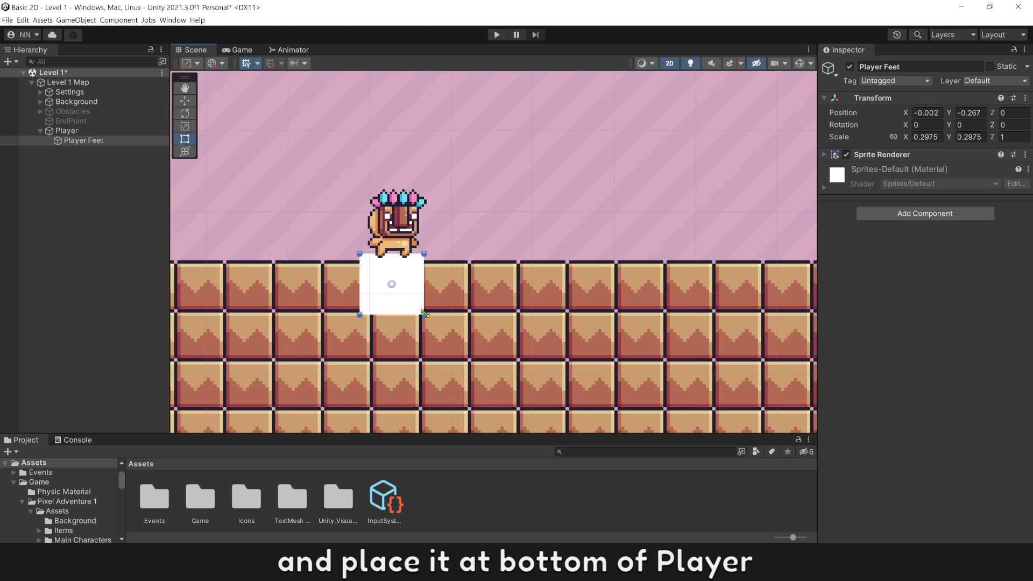
drag(429, 320, 392, 259)
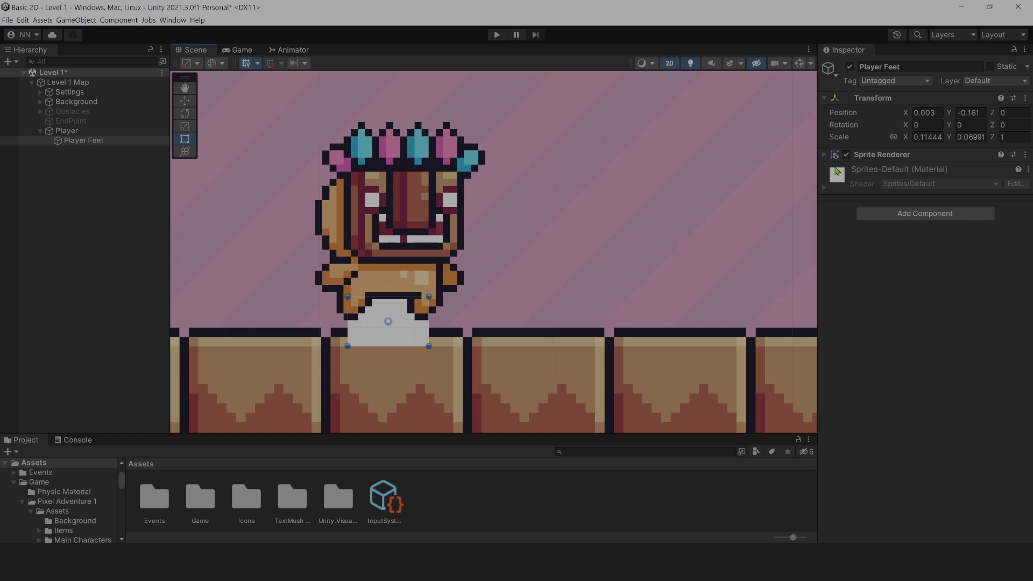
Step: Set the Player Feet sprite color to yellow-green
click(881, 155)
click(953, 181)
click(972, 225)
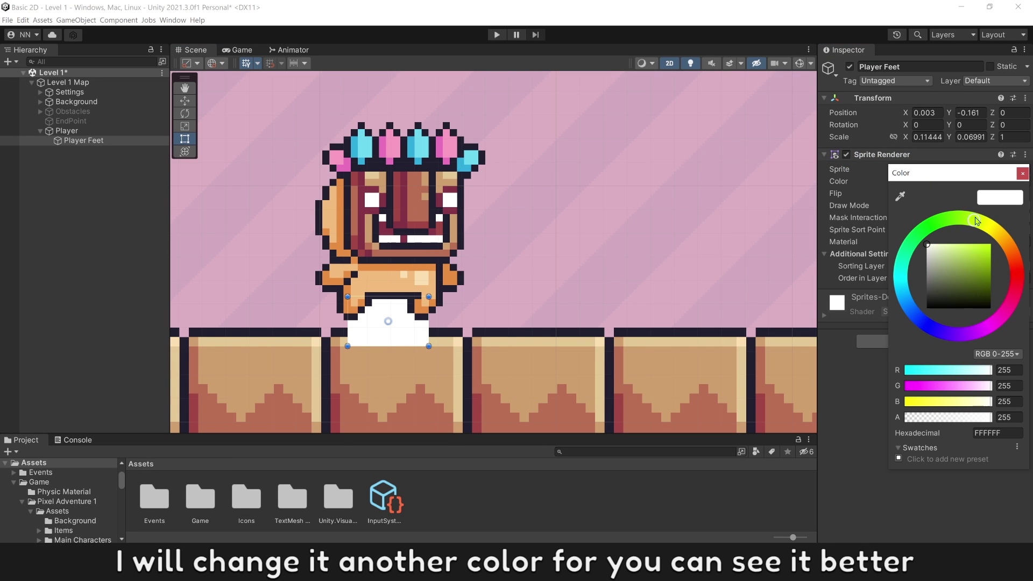
drag(930, 245, 968, 248)
click(879, 343)
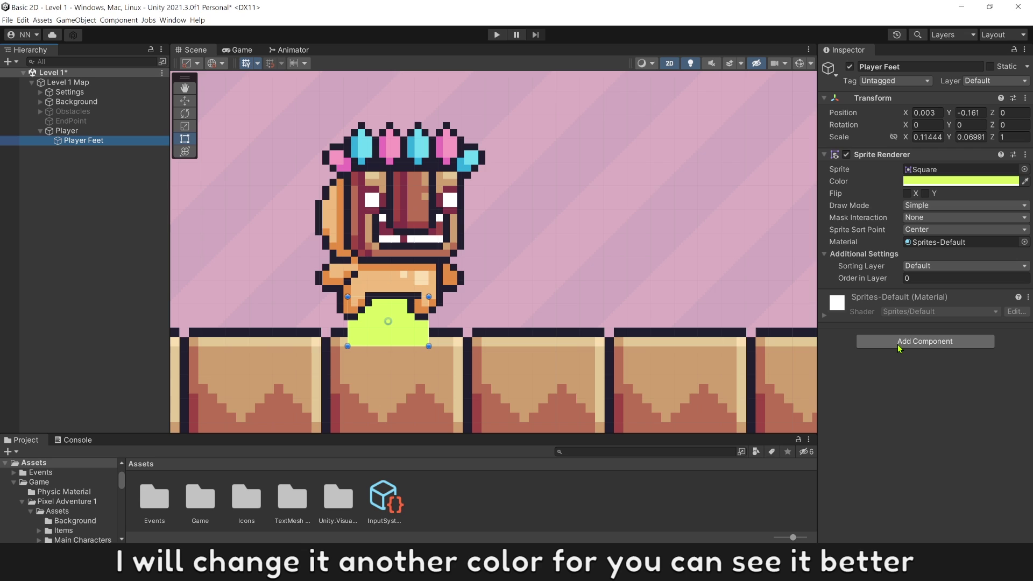
Step: Add a trigger Box Collider 2D to Player Feet and enable its Edit Collider
click(899, 345)
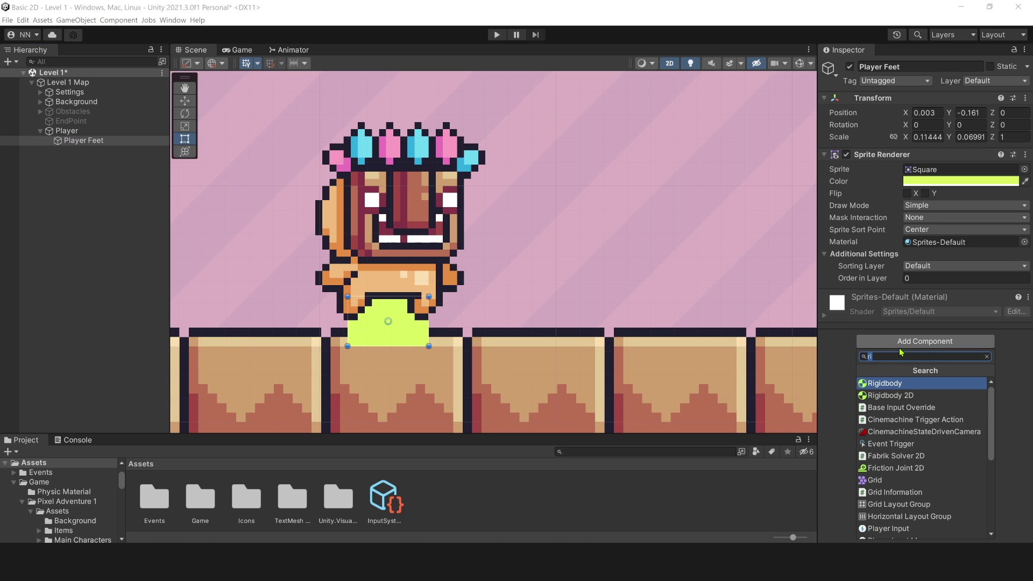
key(BackSpace)
key(BackSpace)
text(box)
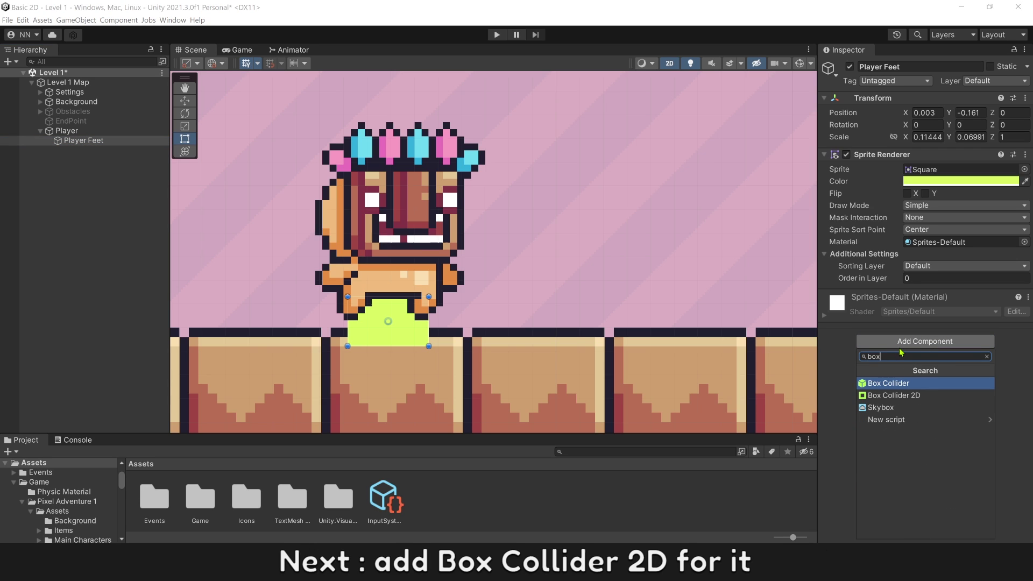
click(877, 396)
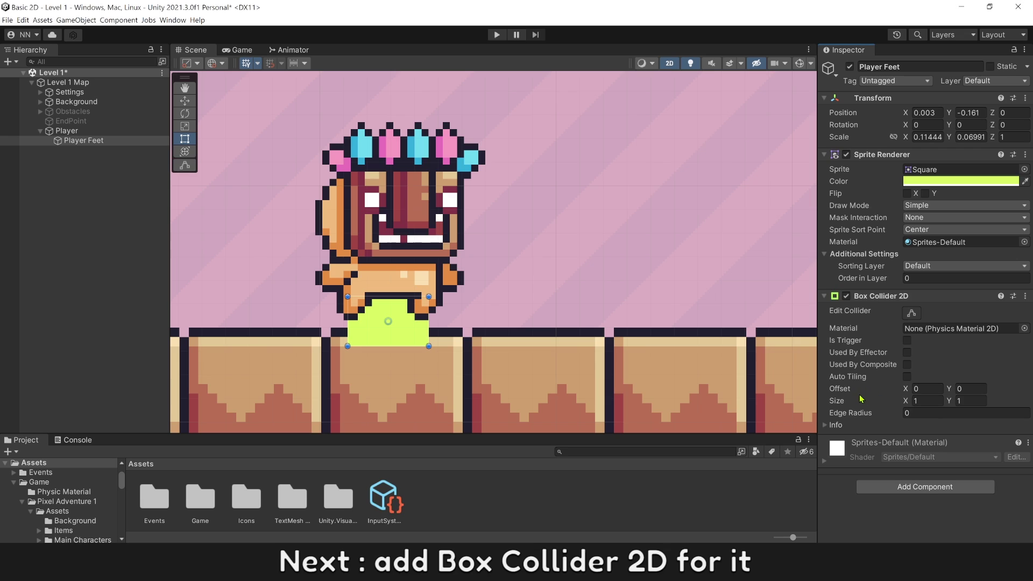
click(908, 340)
click(911, 313)
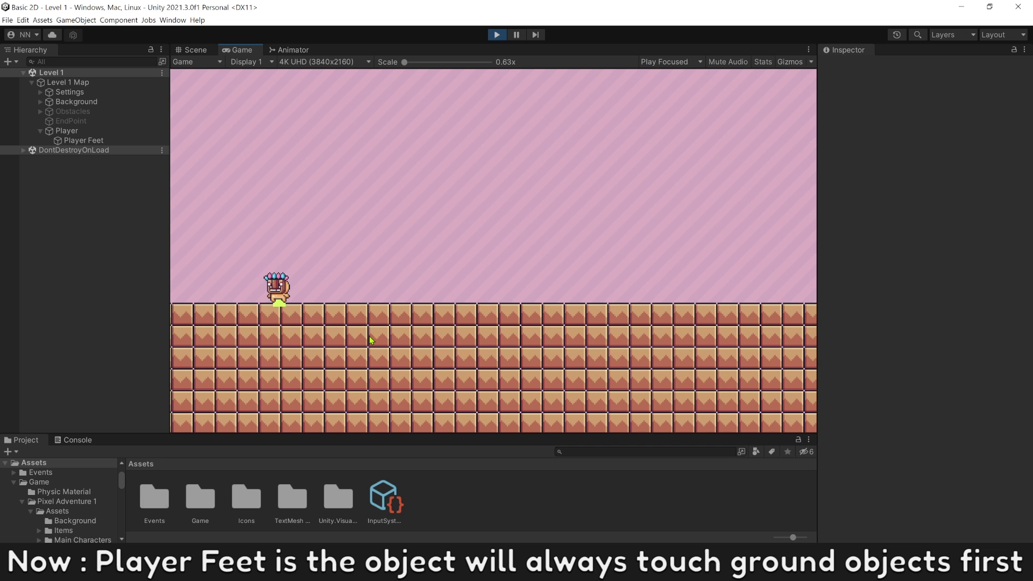
Step: Test in Play mode by jumping twice and walking slightly right
key(space)
key(space)
key(Right)
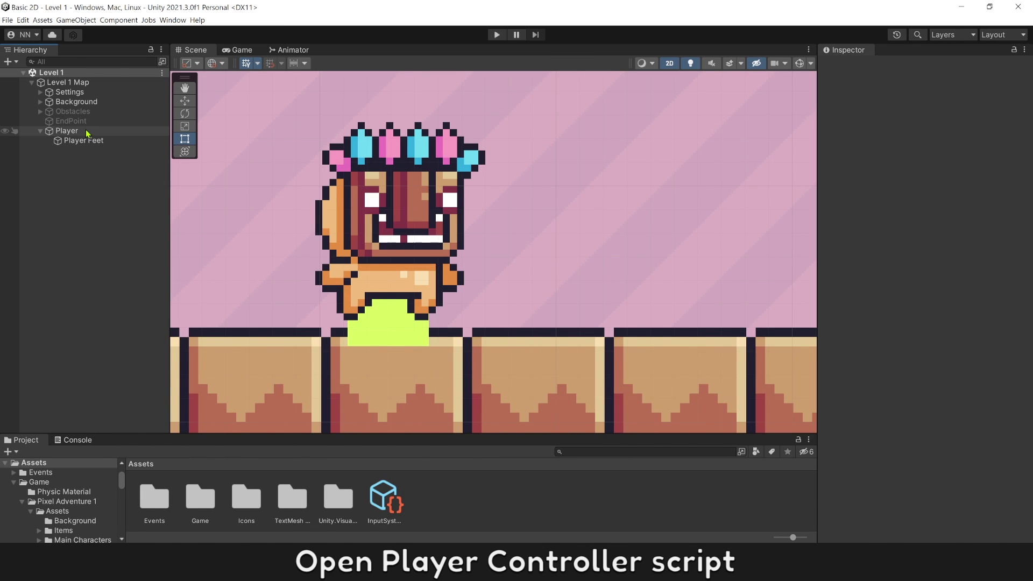
Step: Add a Boolean graph variable 'On Ground' in the Player Controller graph's Blackboard
click(67, 131)
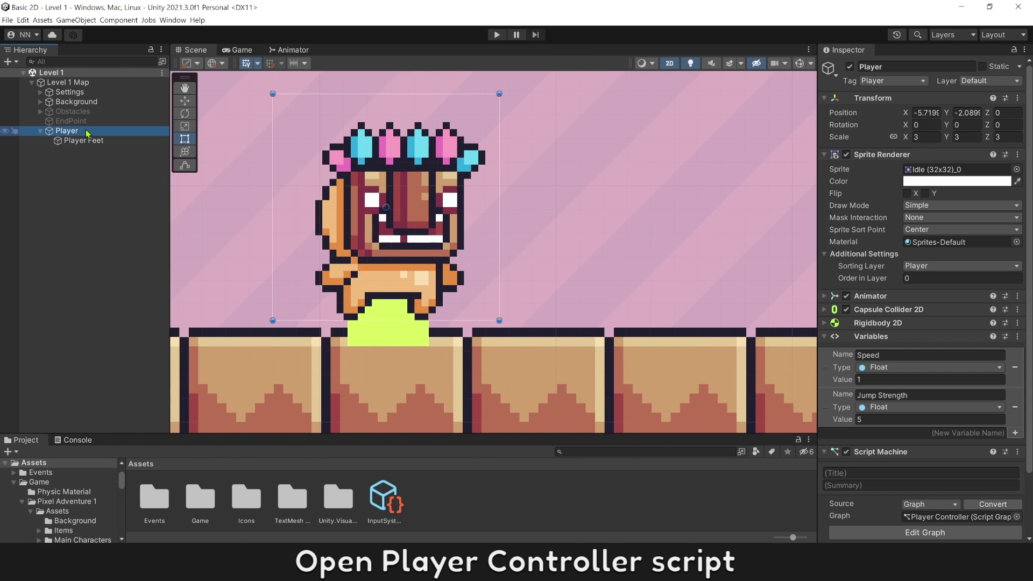
click(898, 532)
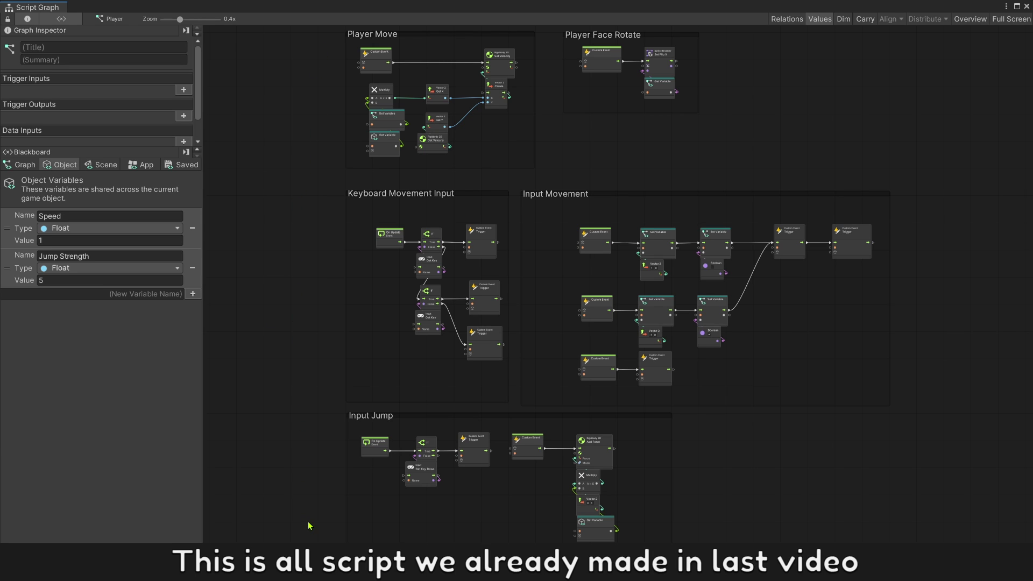
click(25, 165)
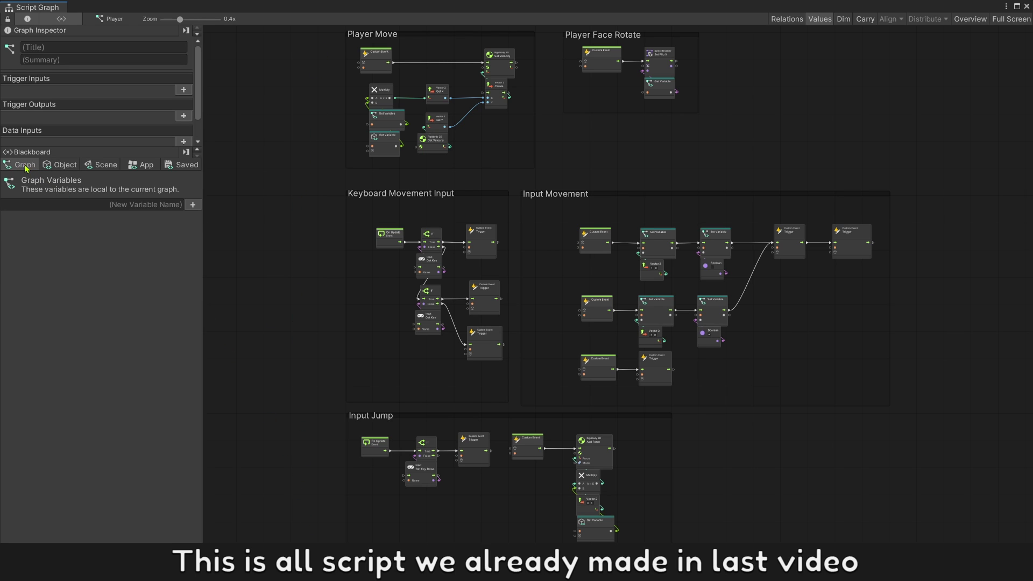
click(134, 205)
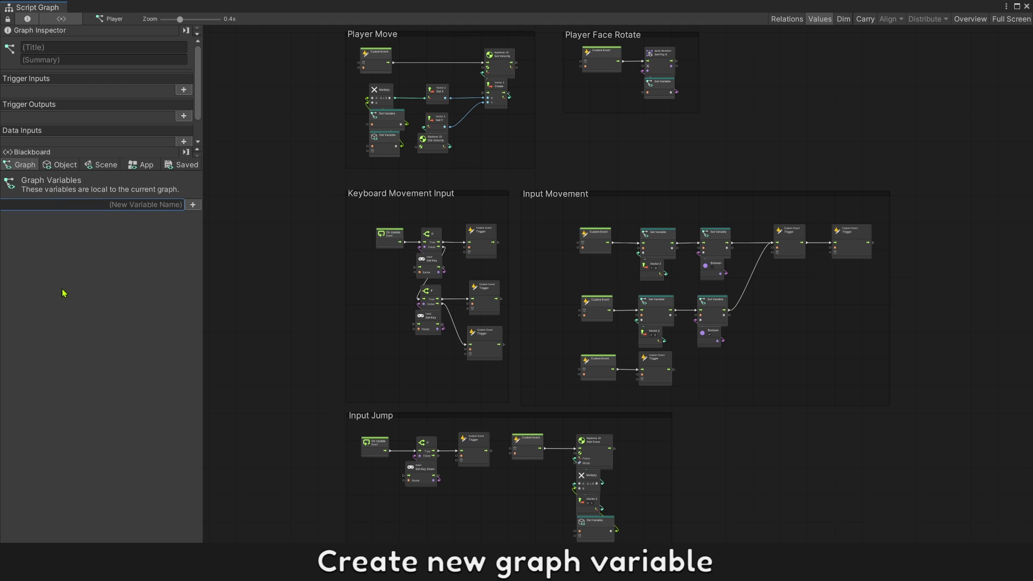
text(On Ground)
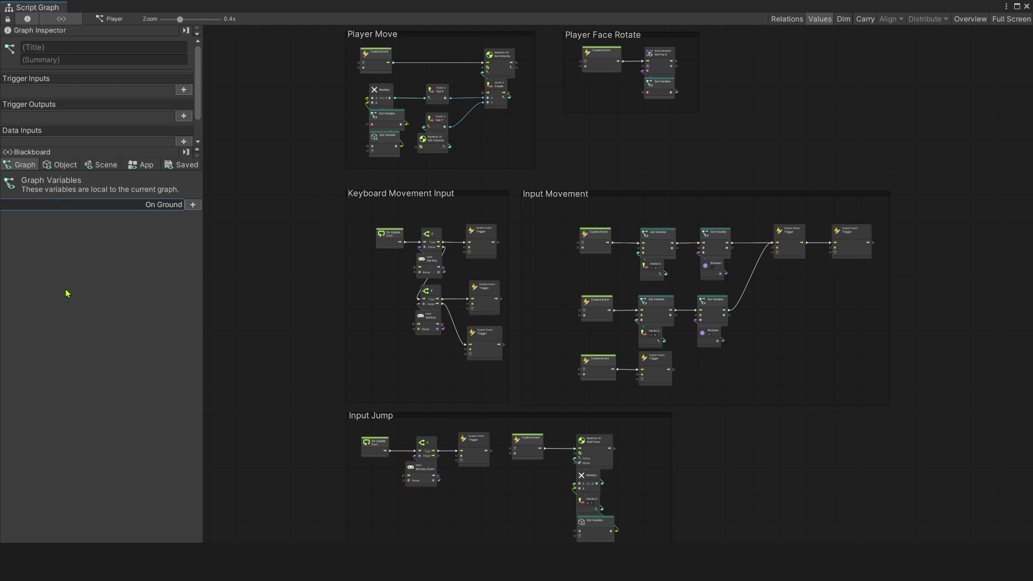
click(194, 206)
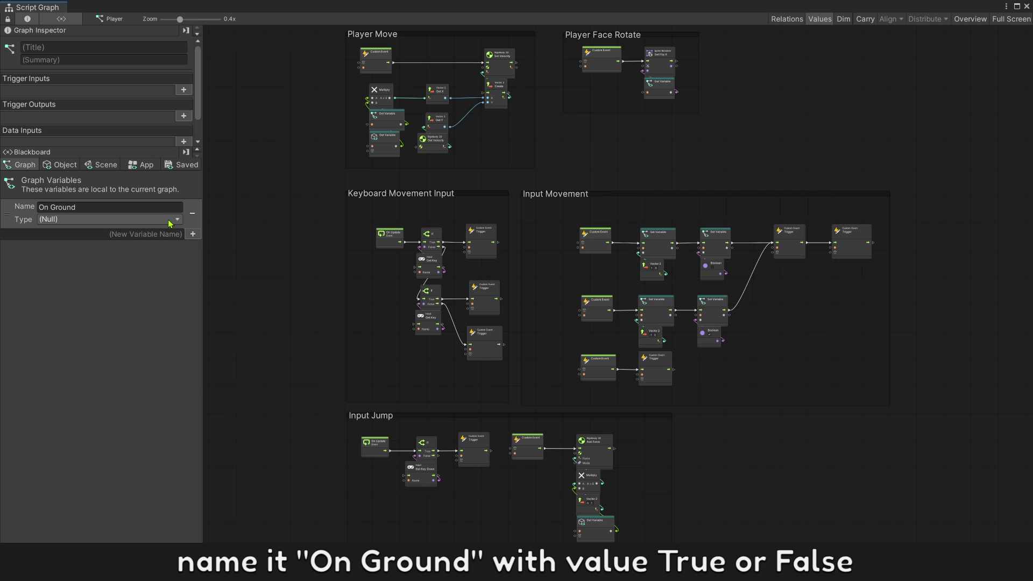
click(170, 220)
click(71, 301)
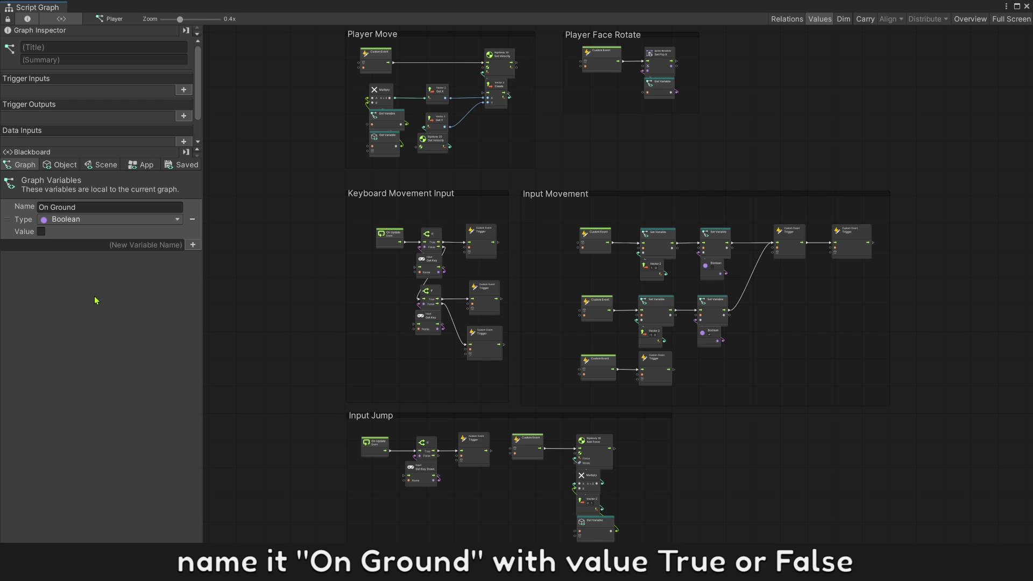
mouse_move(322, 505)
middle_down()
mouse_move(310, 226)
mouse_move(361, 274)
middle_up()
scroll(352, 285, up, 5)
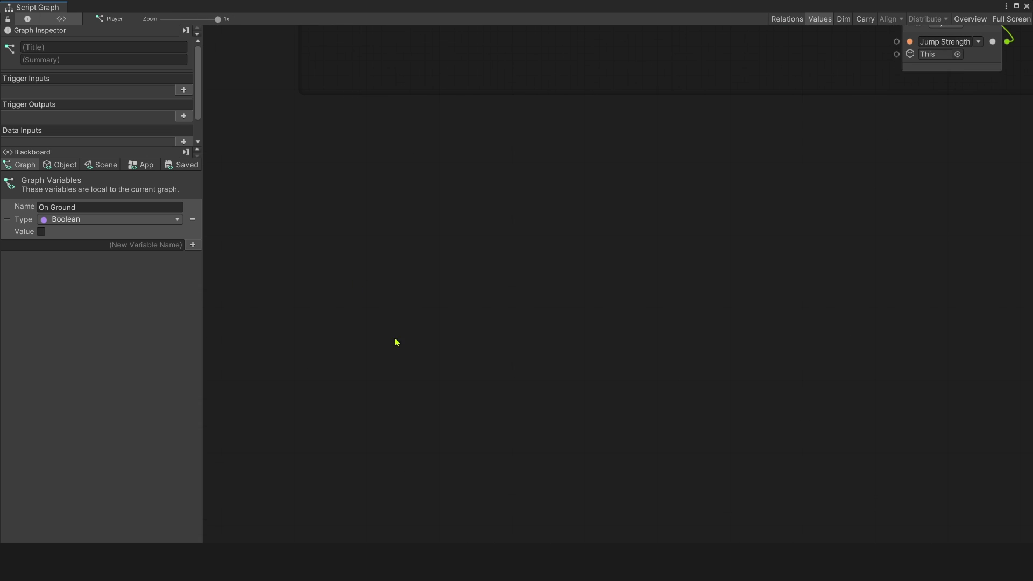
scroll(396, 343, up, 3)
Step: Add an On Trigger Stay 2D event fed by a Game Object Find for 'Player Feet'
right_click(355, 175)
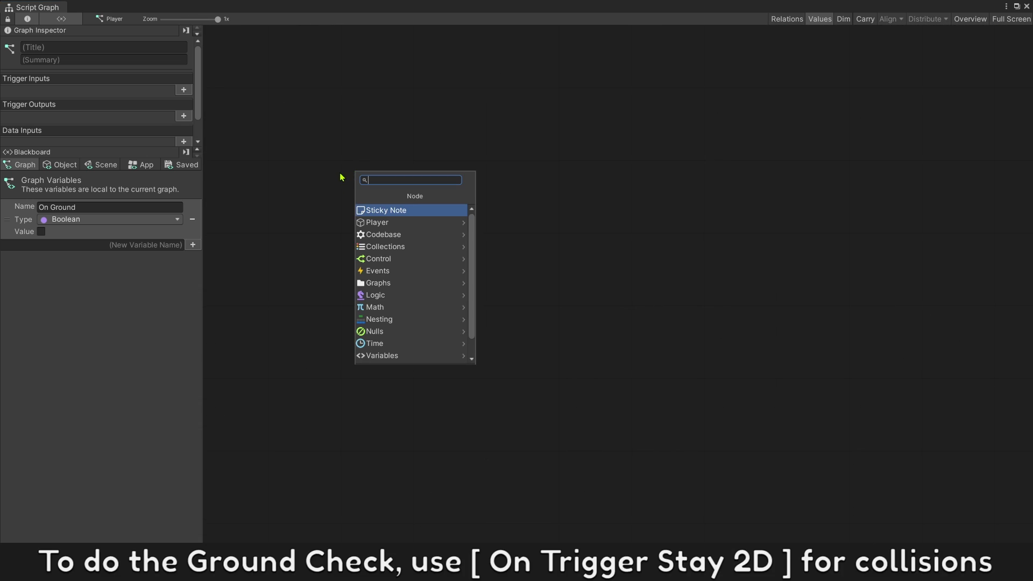
text(on trigger)
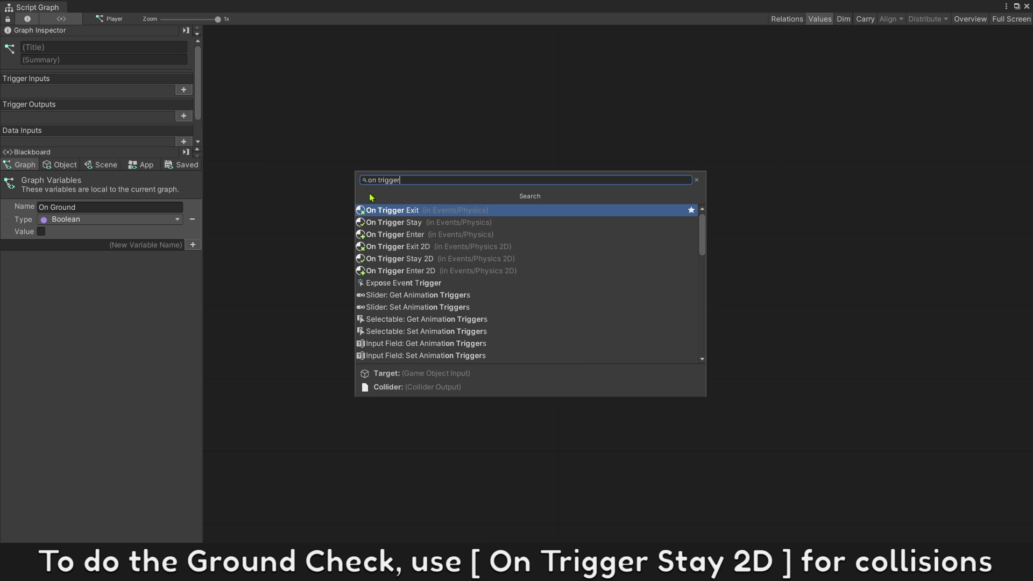
click(426, 260)
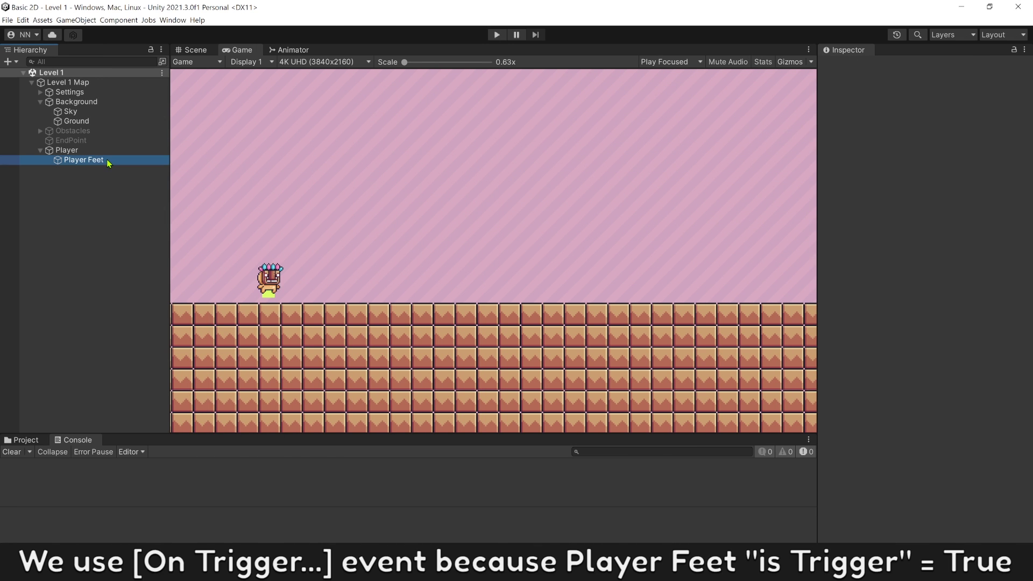
click(94, 161)
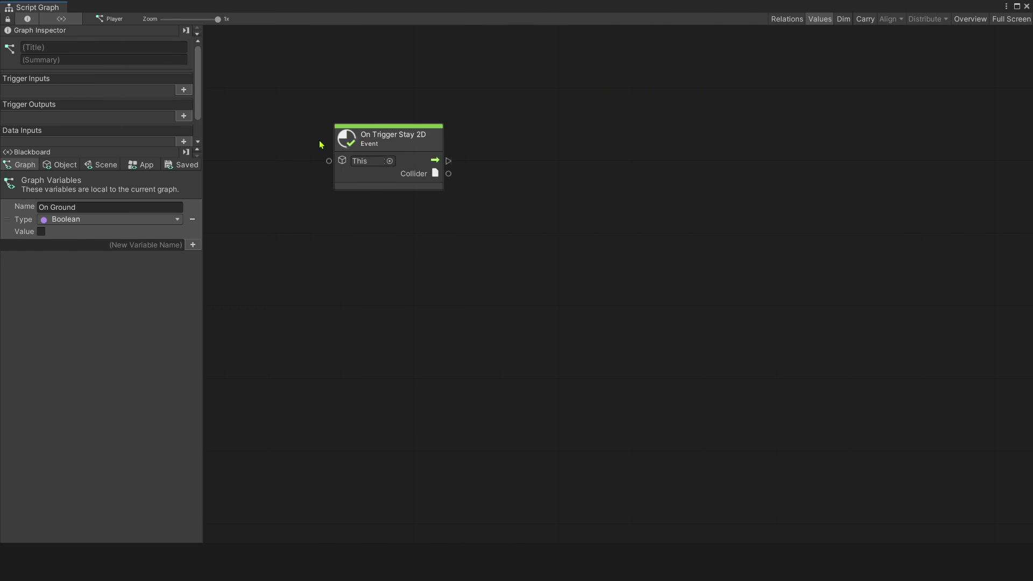
drag(329, 162, 322, 241)
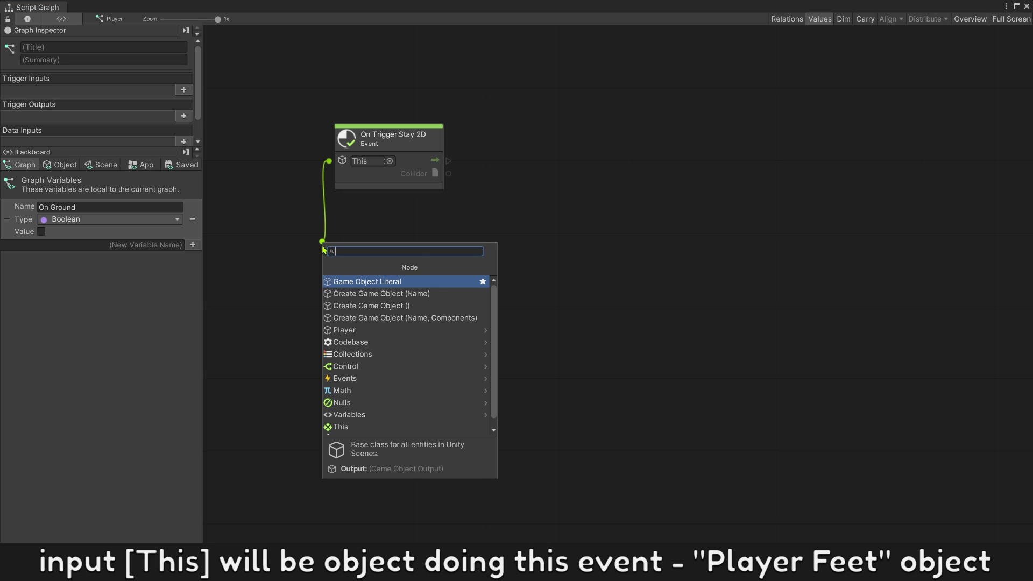
text(gameo find)
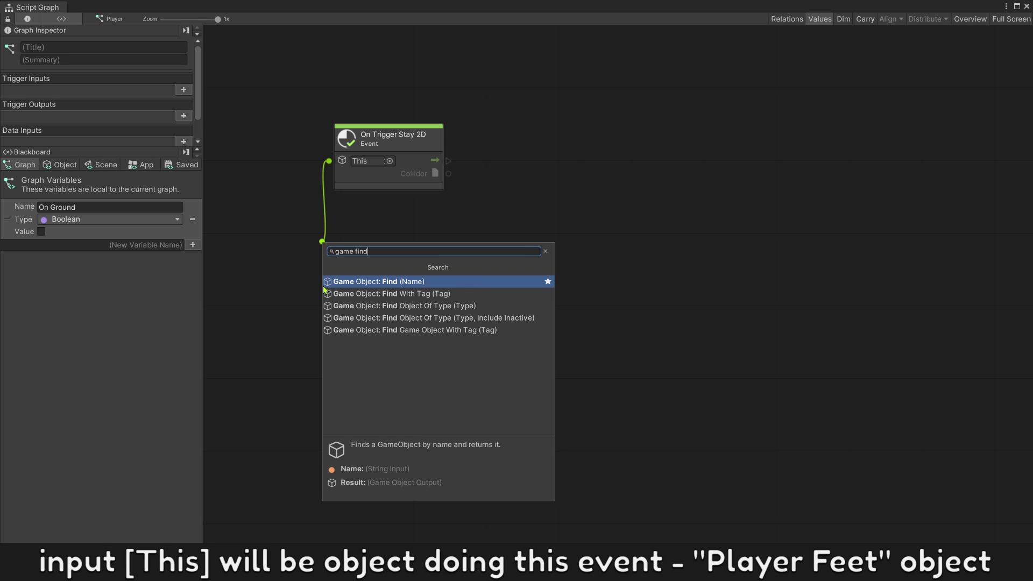
key(Return)
drag(306, 240, 386, 241)
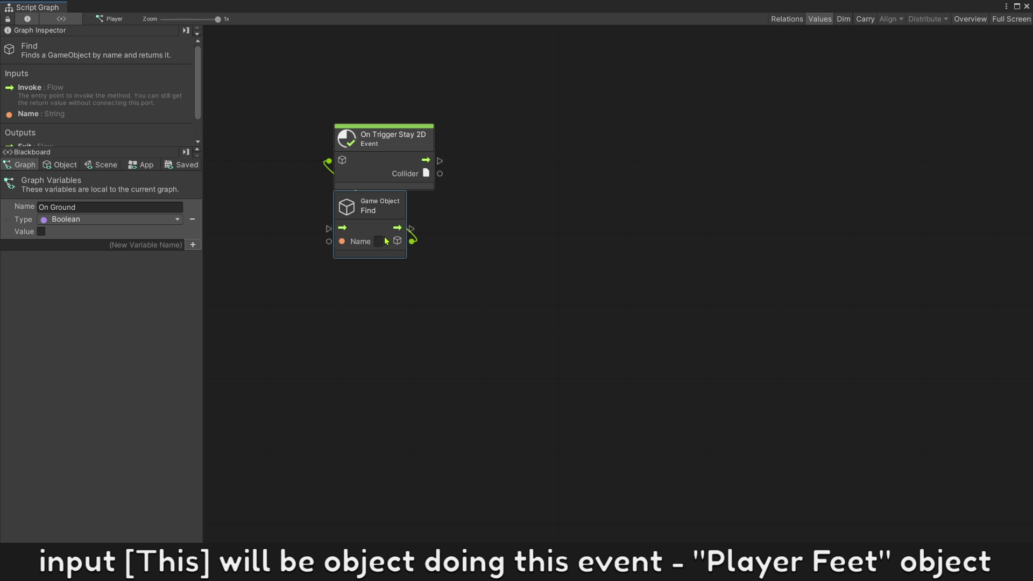
text(Player Feet)
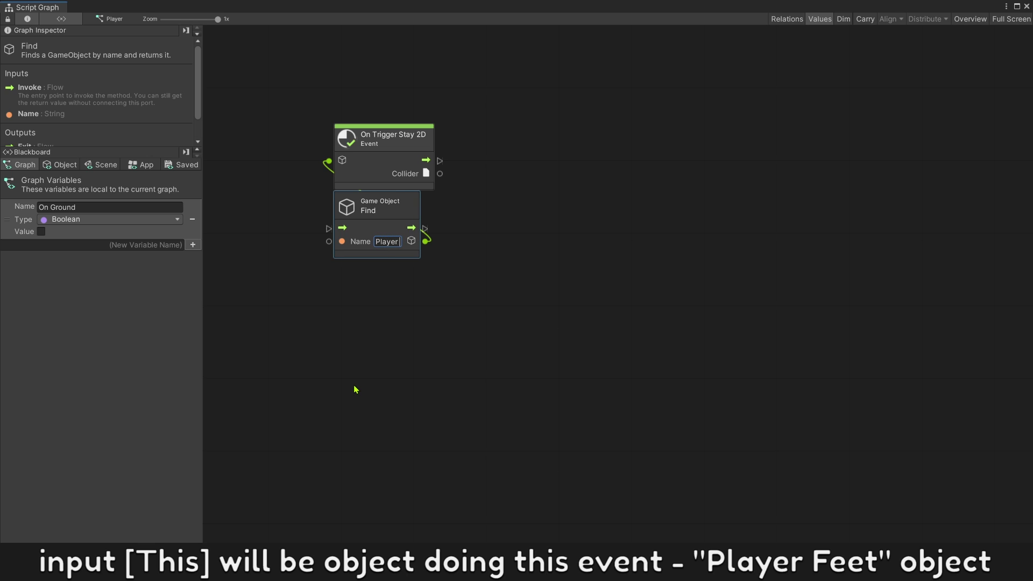
click(524, 246)
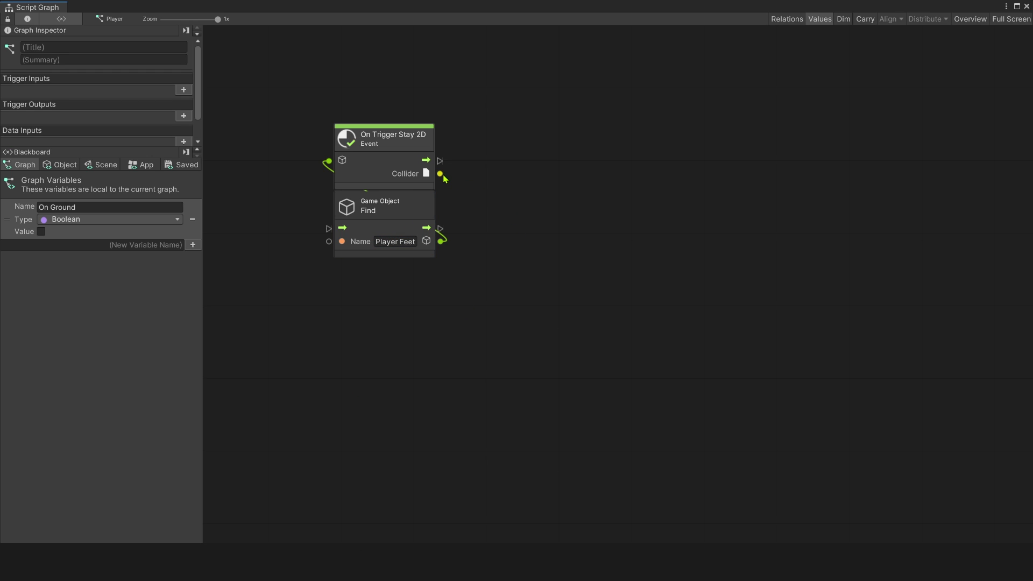
Step: Compare the collider's tag against the string 'Player' with a Not Equal node
drag(440, 173, 485, 174)
text(get tag)
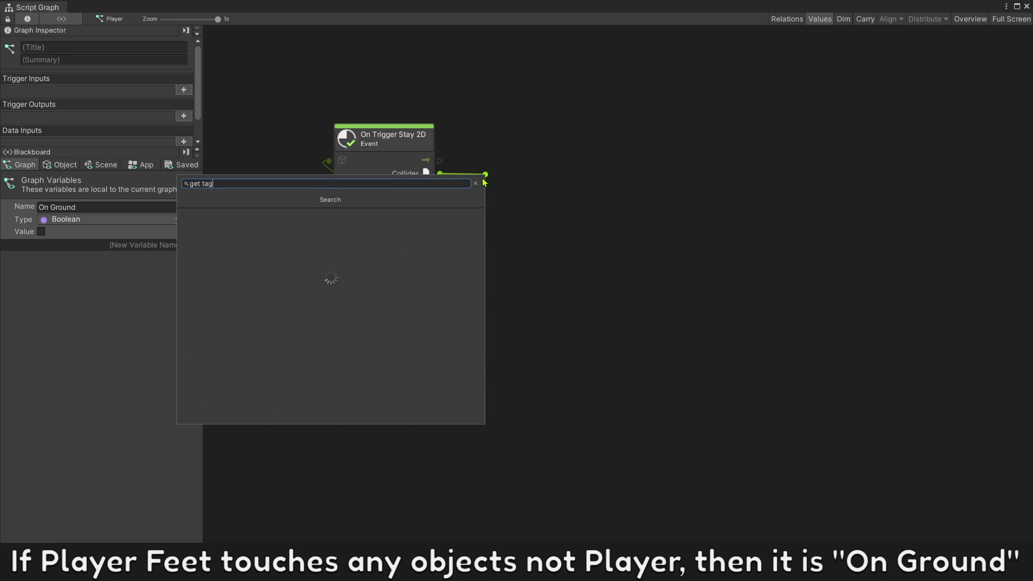
click(416, 215)
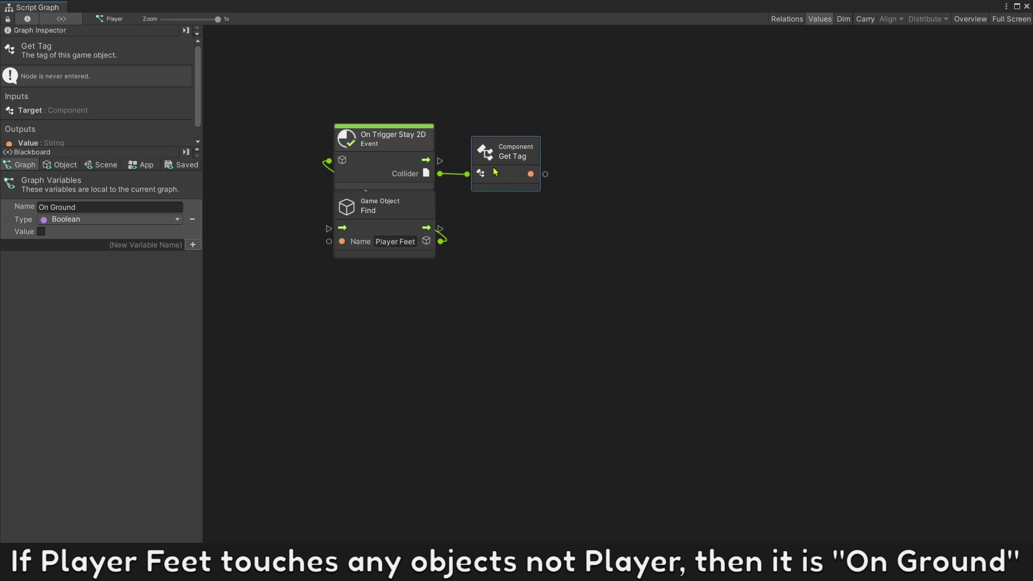
mouse_move(511, 154)
mouse_down()
mouse_move(493, 153)
mouse_move(577, 176)
mouse_up()
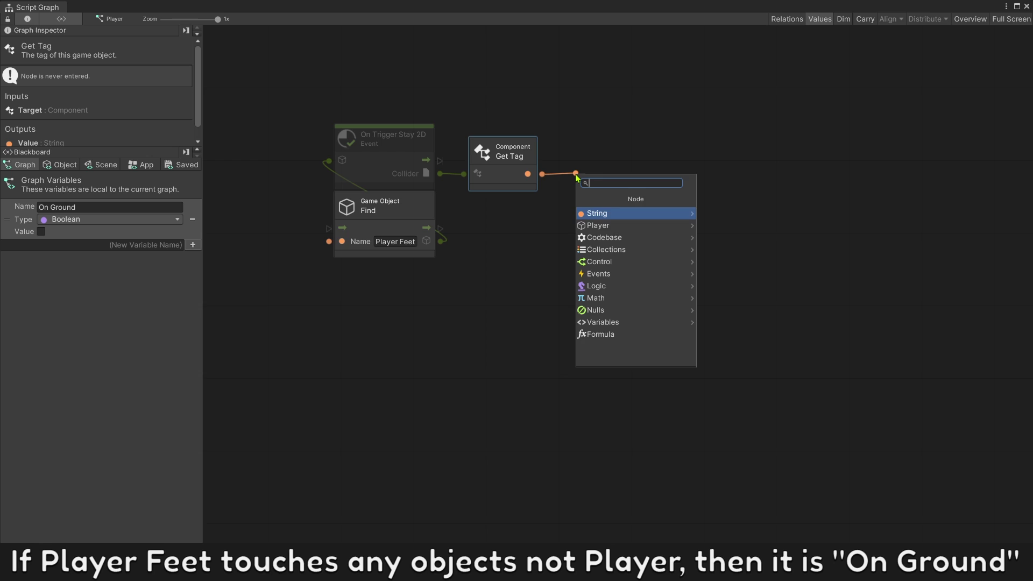
text(not)
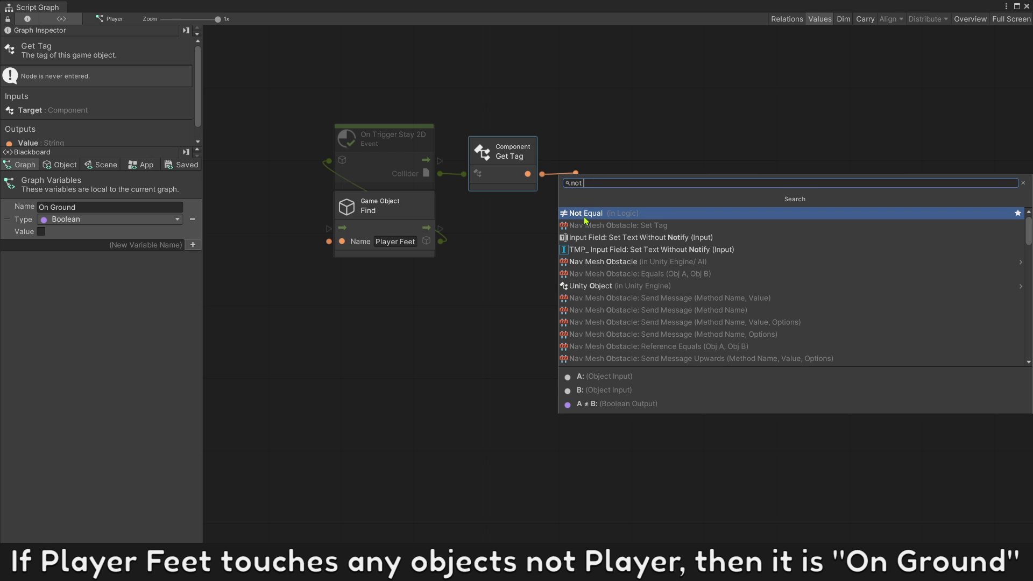
click(585, 214)
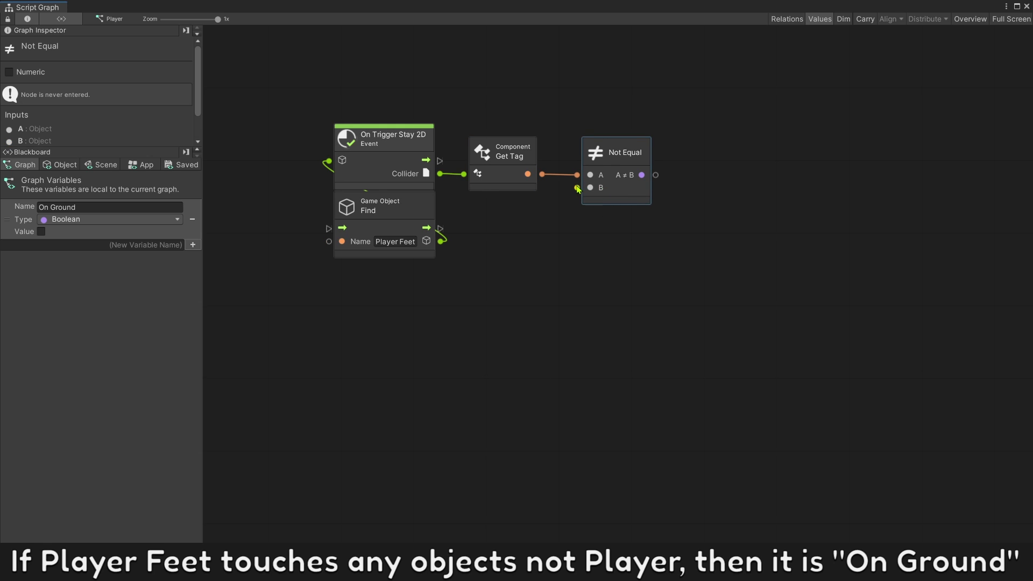
drag(591, 188, 510, 236)
click(557, 297)
text(P)
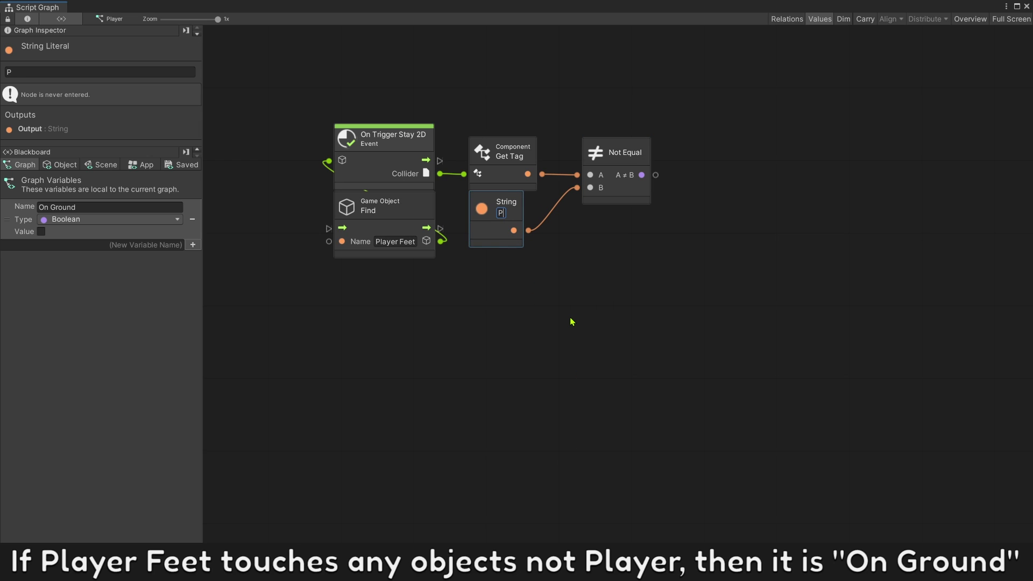
text(layer)
click(571, 322)
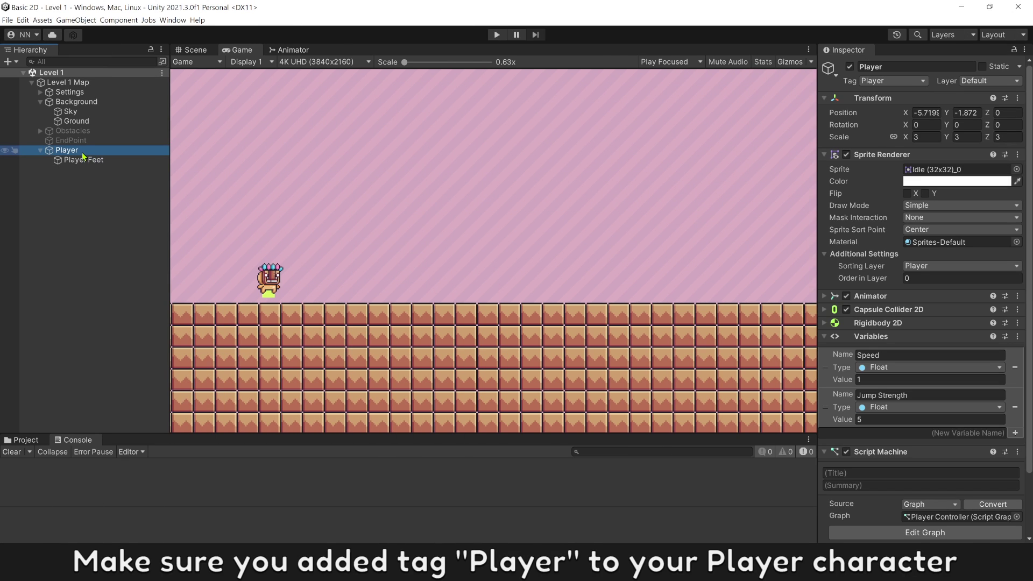
click(850, 73)
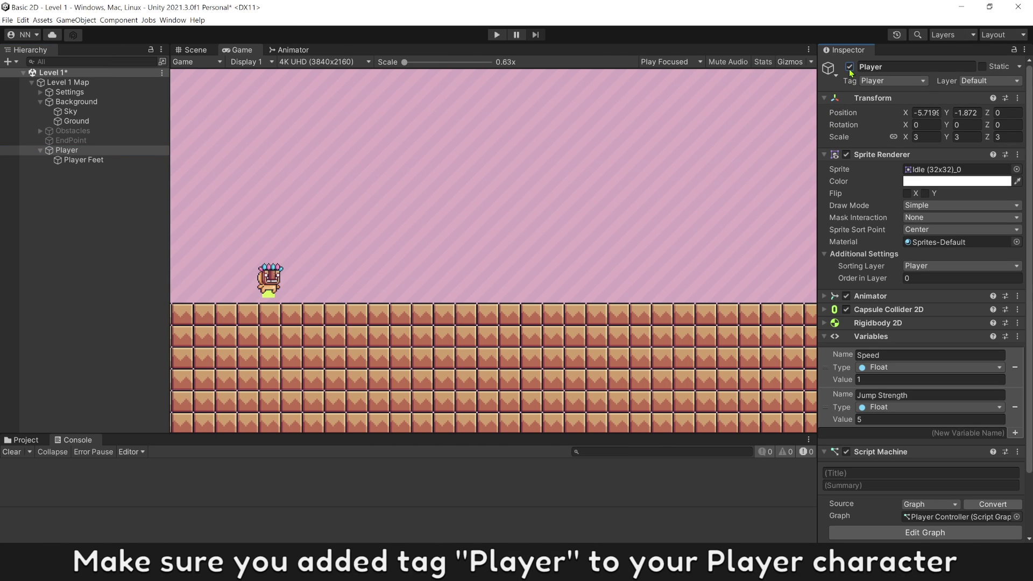
click(888, 81)
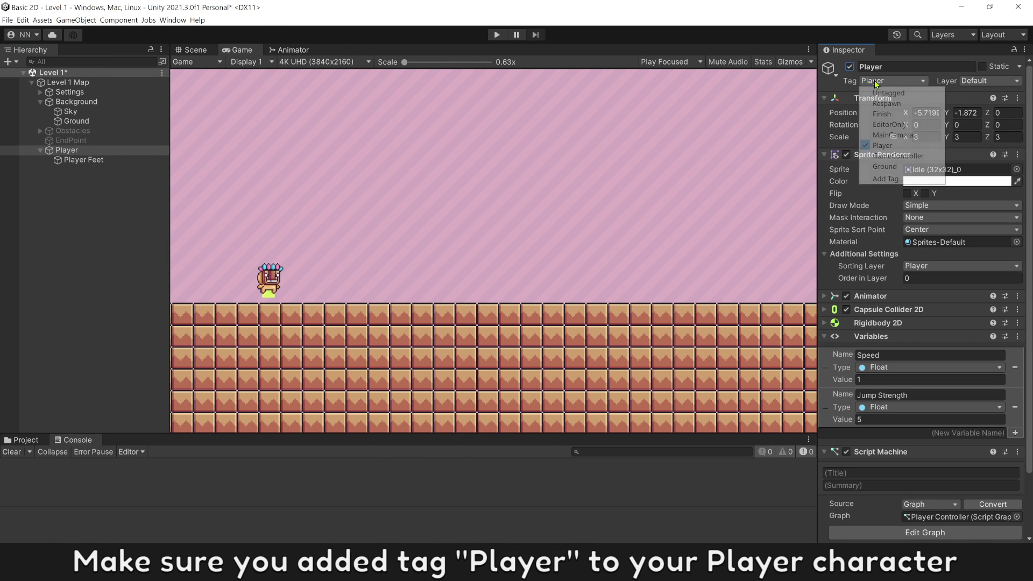
click(888, 146)
scroll(921, 323, down, 3)
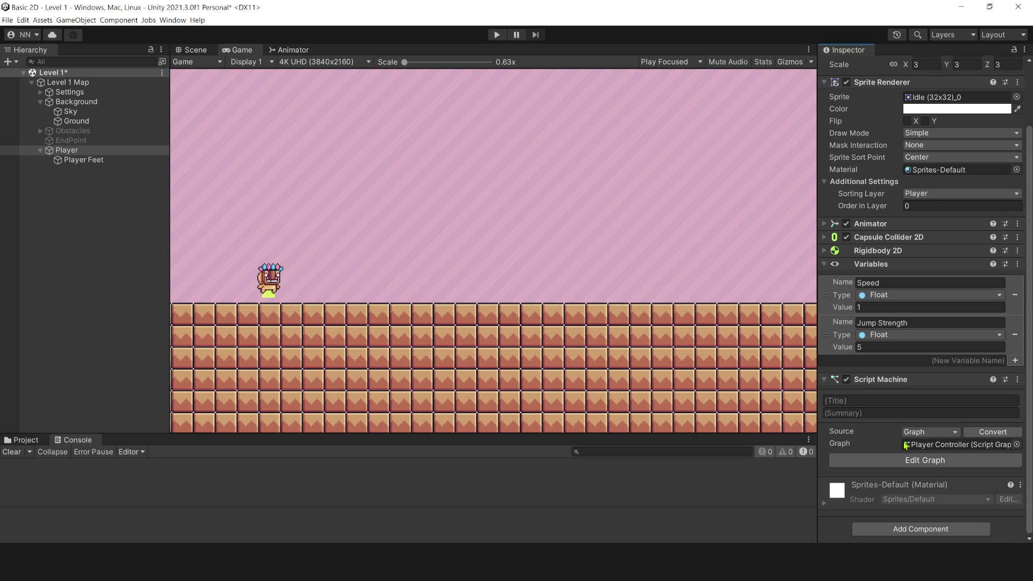
click(926, 465)
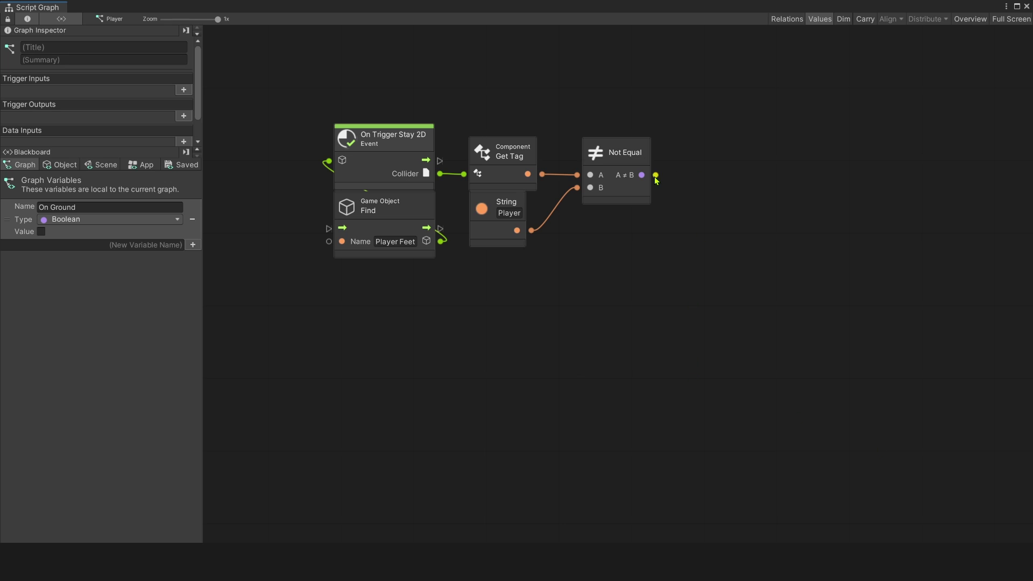
Step: Add an If node on the Not Equal result, triggered by On Trigger Stay 2D
drag(656, 175, 727, 165)
click(873, 170)
drag(727, 121, 611, 112)
drag(441, 162, 578, 107)
drag(711, 274, 565, 154)
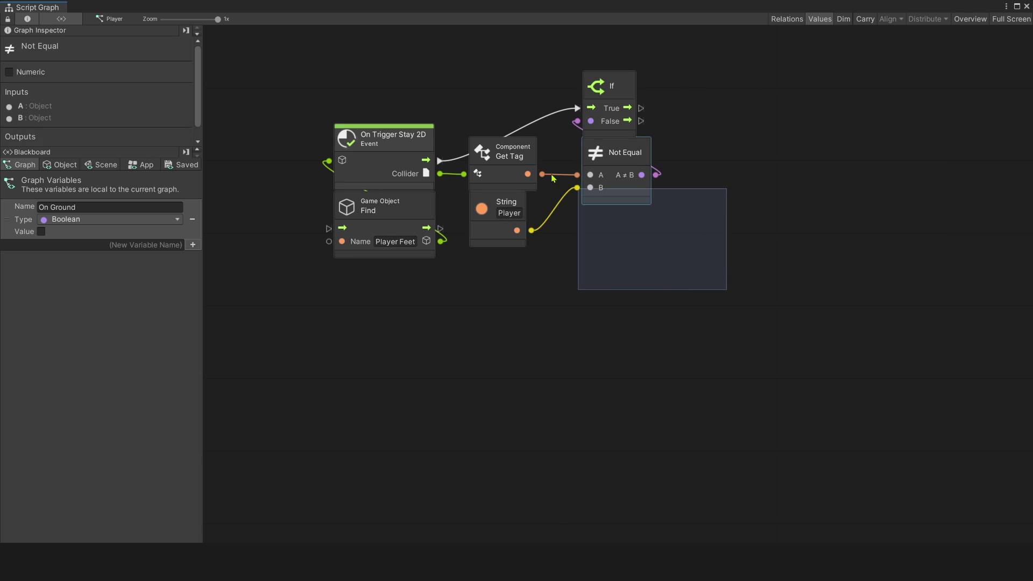
mouse_move(613, 121)
mouse_down()
mouse_move(625, 172)
mouse_move(709, 164)
mouse_up()
Step: On the If True branch, set the On Ground variable to a checked Boolean literal
click(617, 137)
text(set var)
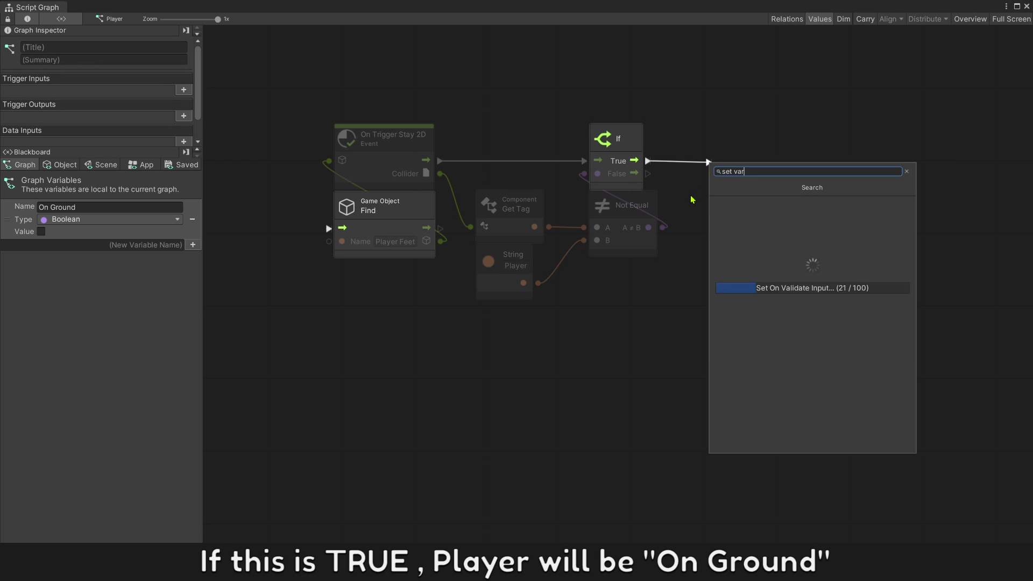
click(750, 211)
drag(746, 163, 749, 163)
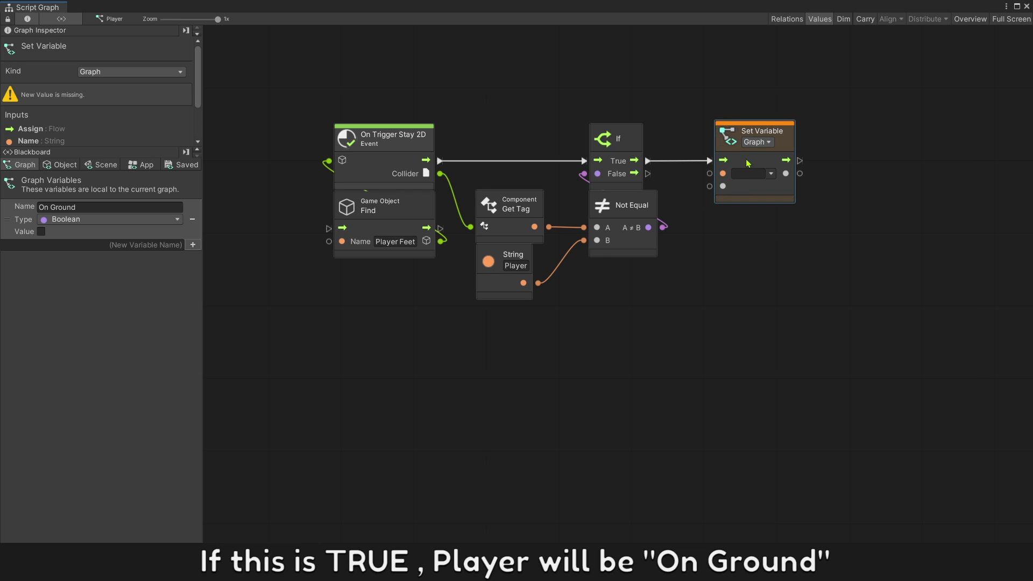
click(112, 206)
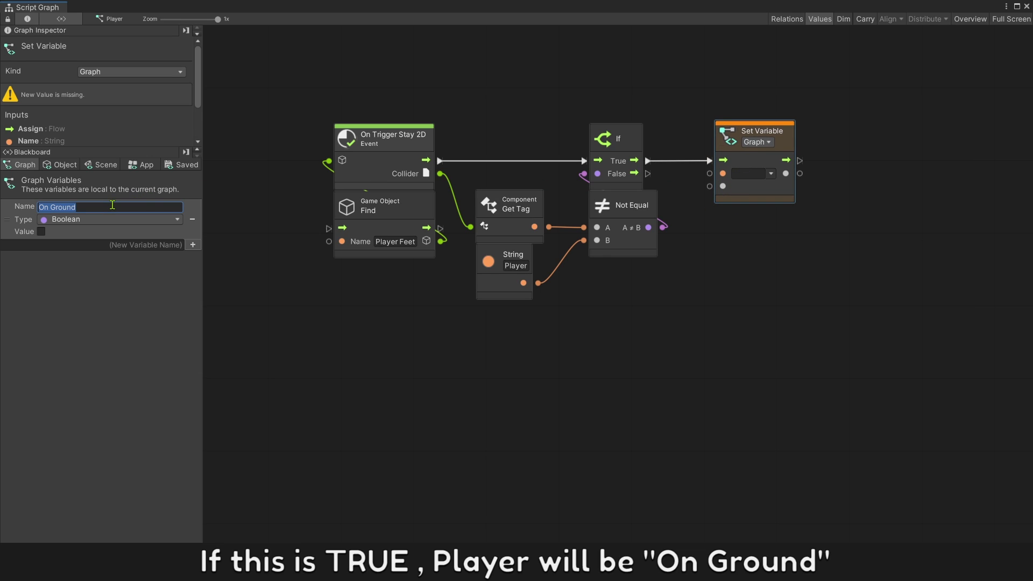
click(751, 173)
click(751, 194)
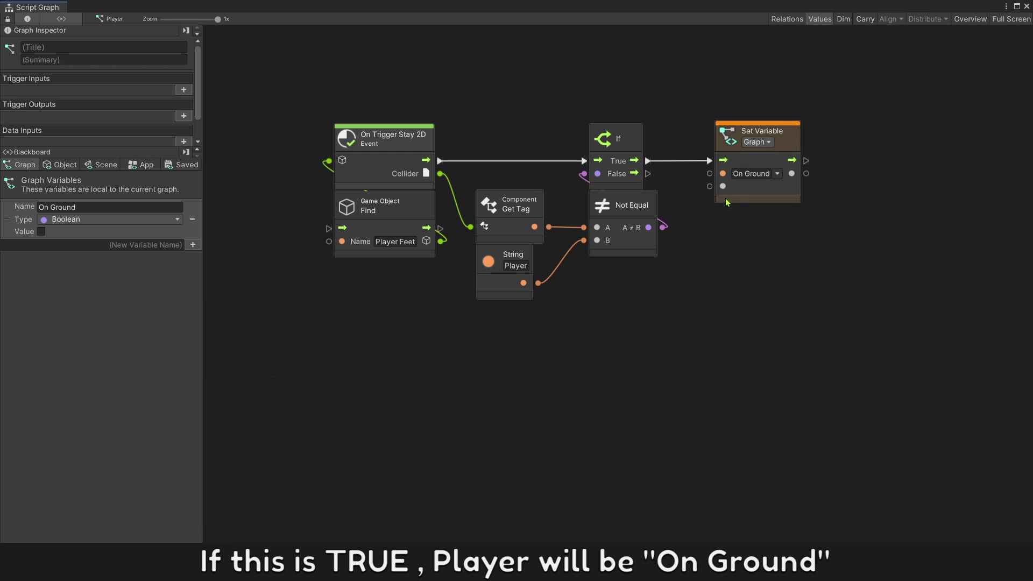
mouse_move(710, 187)
mouse_down()
mouse_move(730, 259)
mouse_move(760, 253)
mouse_up()
click(775, 297)
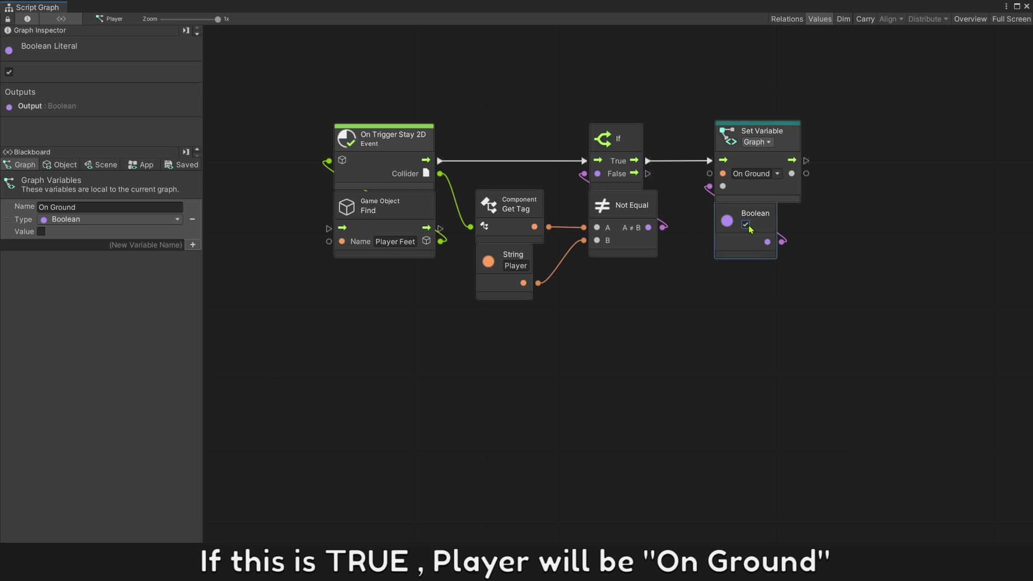
click(719, 277)
drag(819, 333, 342, 136)
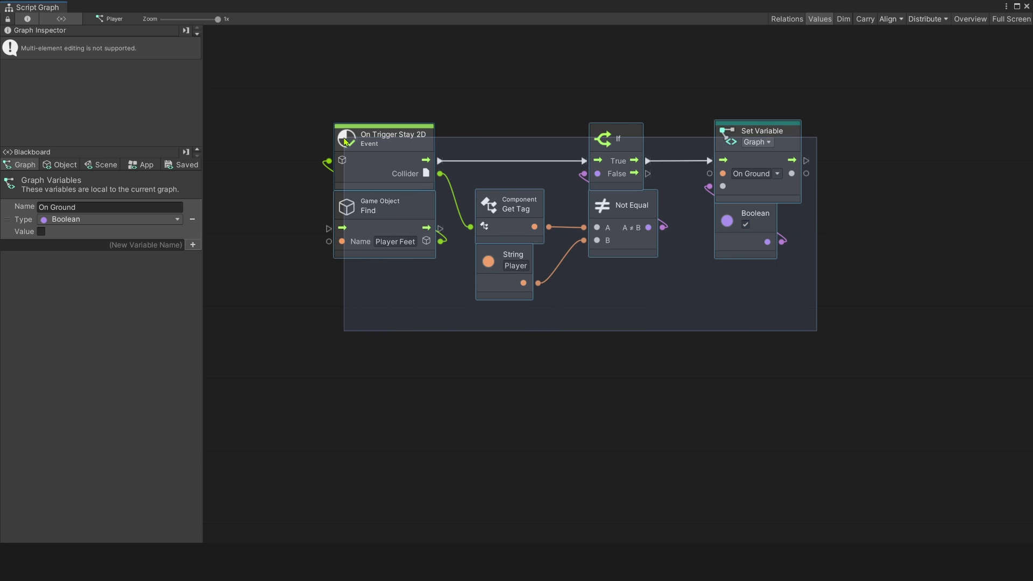
Step: Duplicate the ground-check chain below and replace its event with On Trigger Exit 2D
key(ctrl+d)
drag(403, 246, 383, 383)
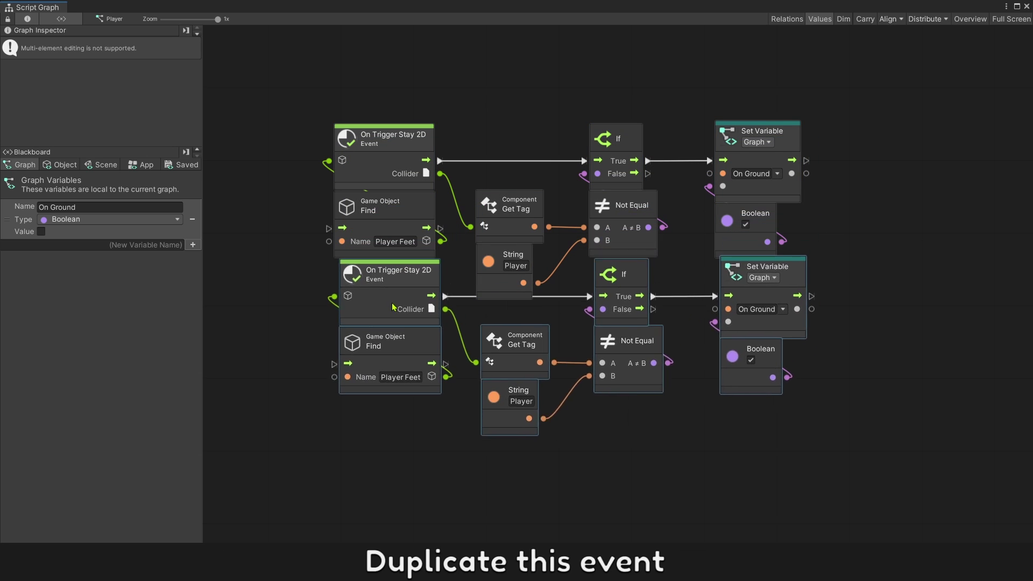
click(382, 384)
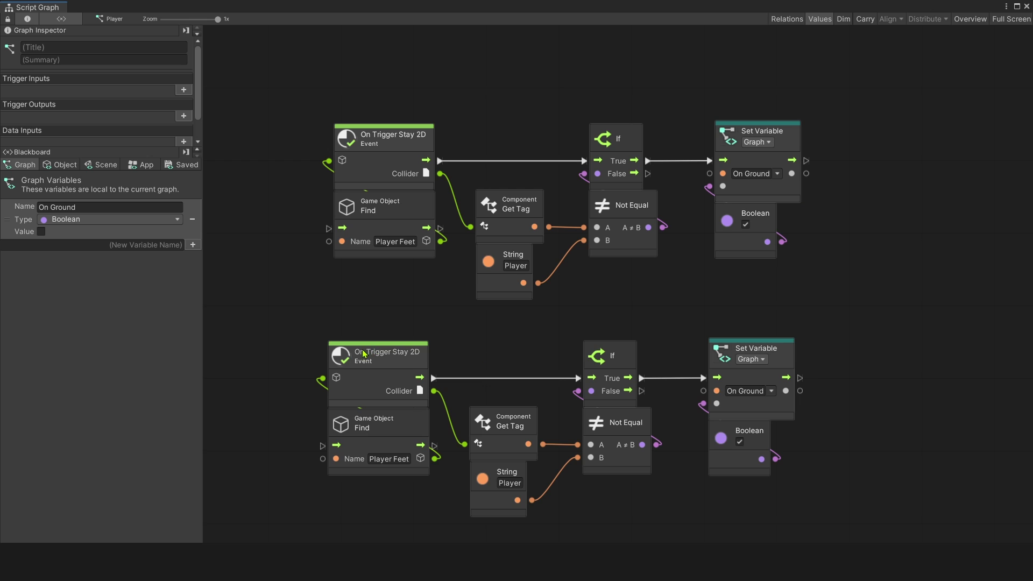
right_click(385, 362)
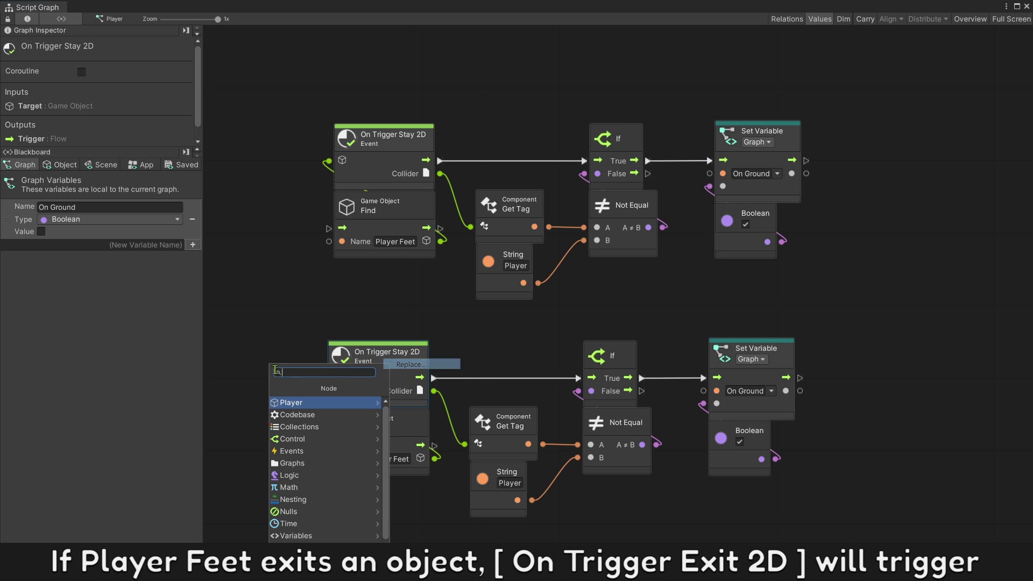
text(on trigg e)
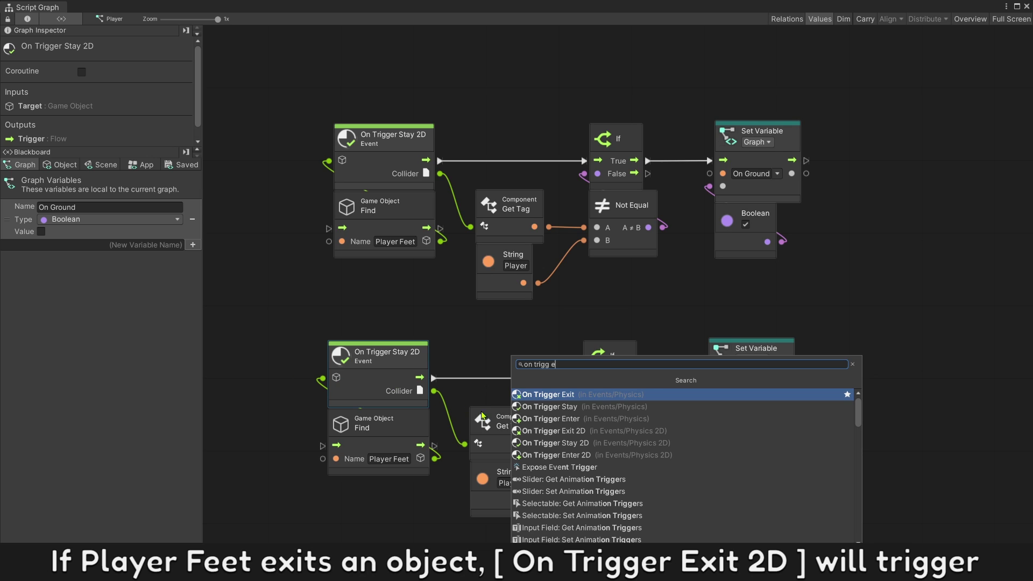
click(568, 431)
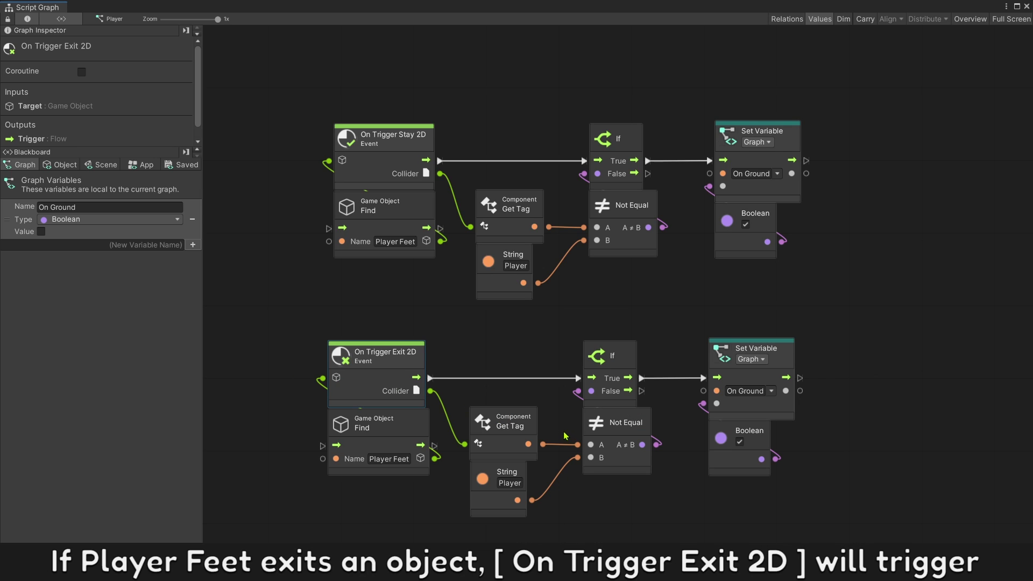
click(479, 380)
Step: Check the copy's Player Feet find, 'Player' string, Not Equal and On Ground setter nodes
click(406, 455)
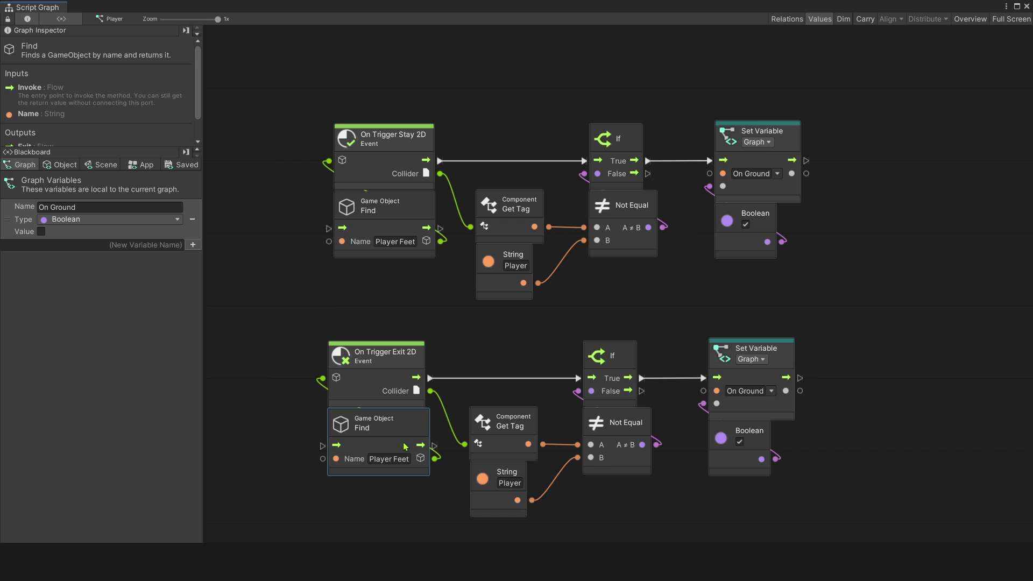
click(505, 477)
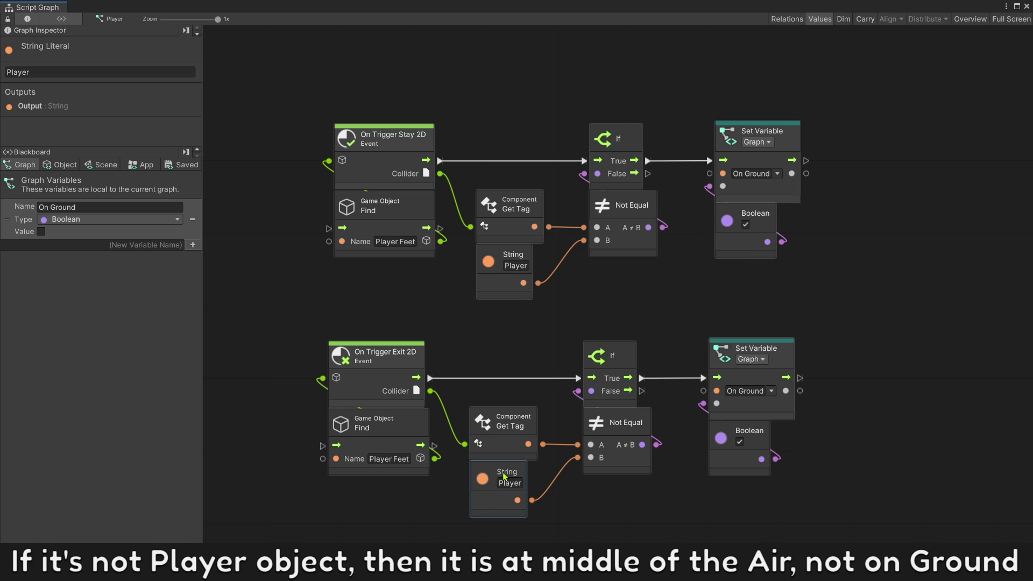
click(613, 442)
click(741, 408)
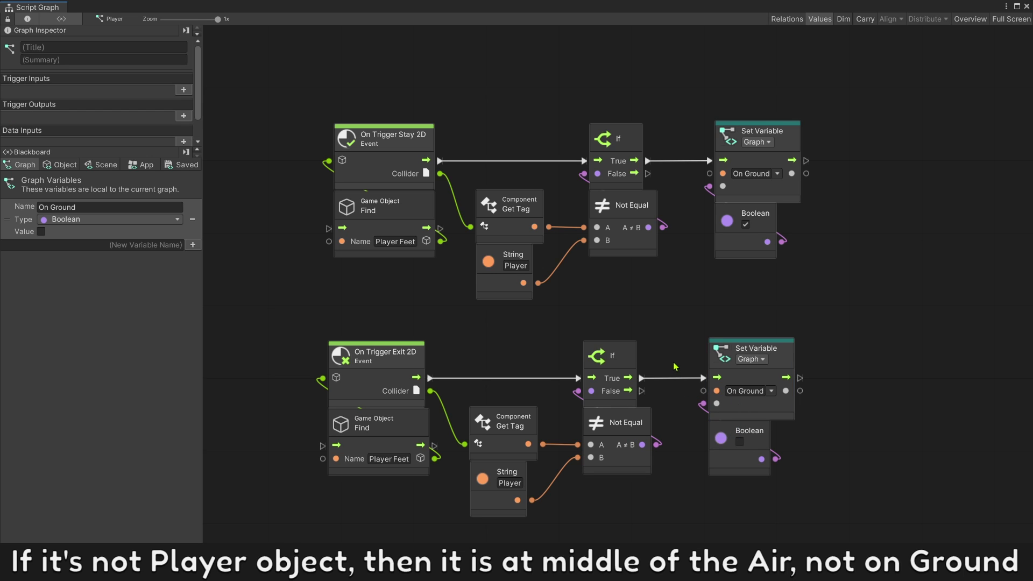
Step: Group both ground-check chains under the title 'Player Ground Check' and show the whole graph
click(274, 97)
drag(272, 79, 851, 540)
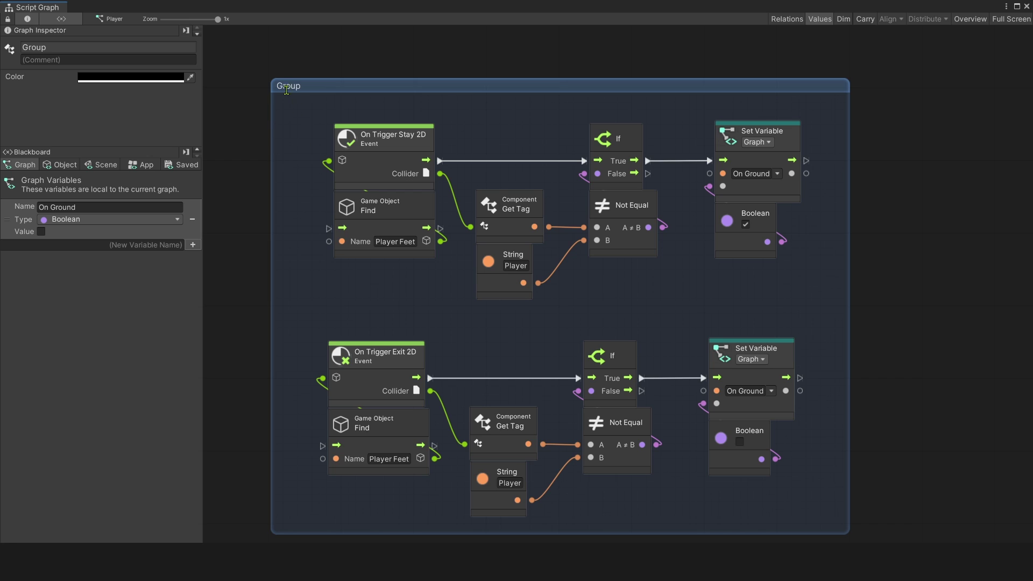
text(Player)
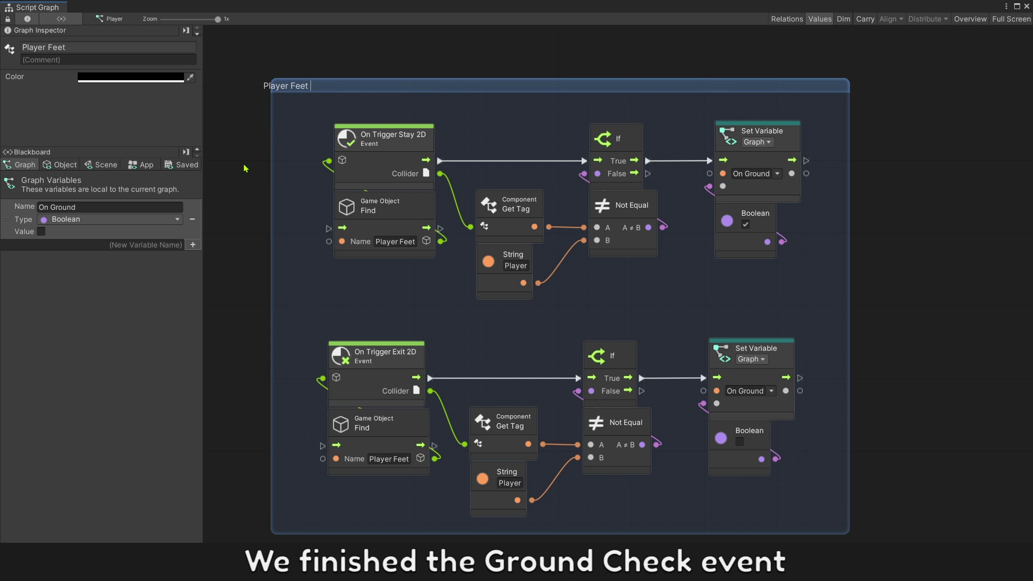
text( Ground Check)
click(246, 168)
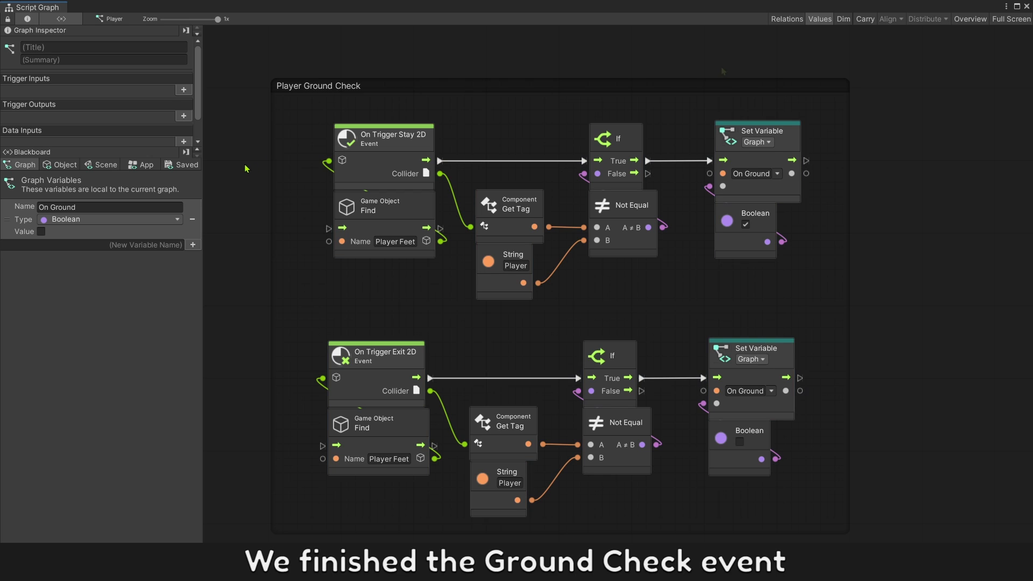
click(970, 19)
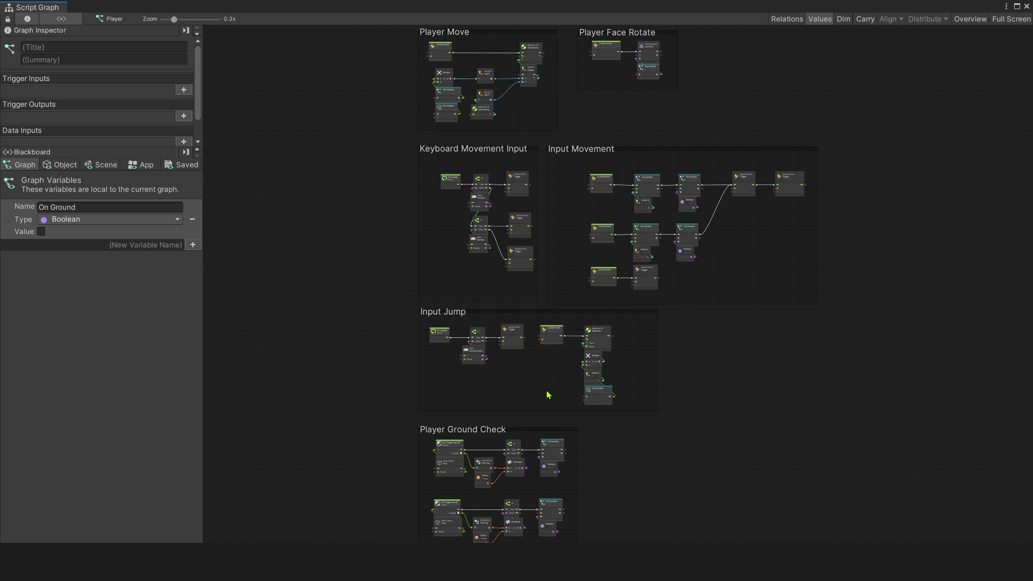
scroll(514, 384, up, 4)
scroll(534, 375, up, 4)
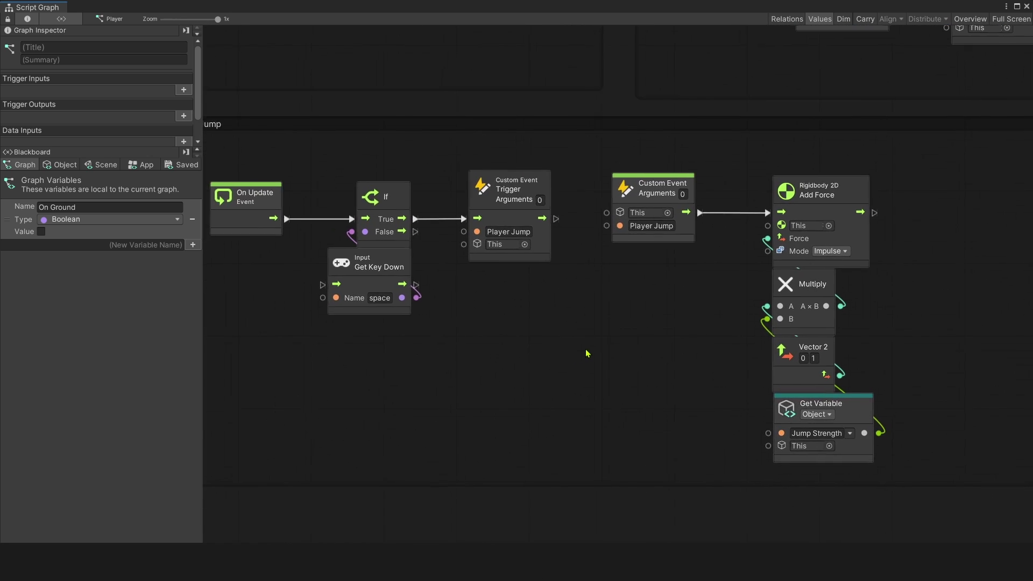
Step: Move the Add Force chain right to make room after the Player Jump event
click(396, 260)
click(527, 208)
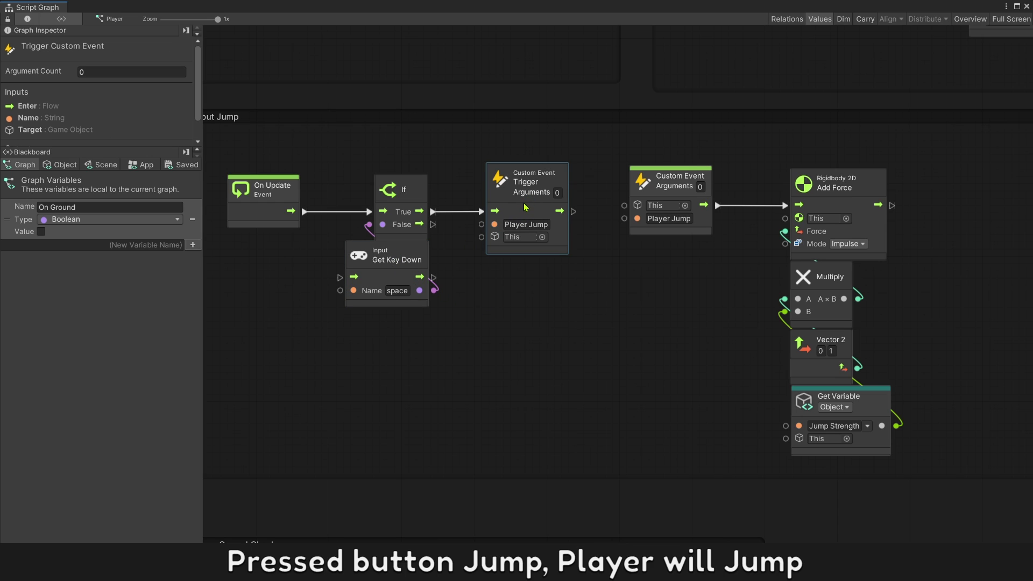
click(661, 192)
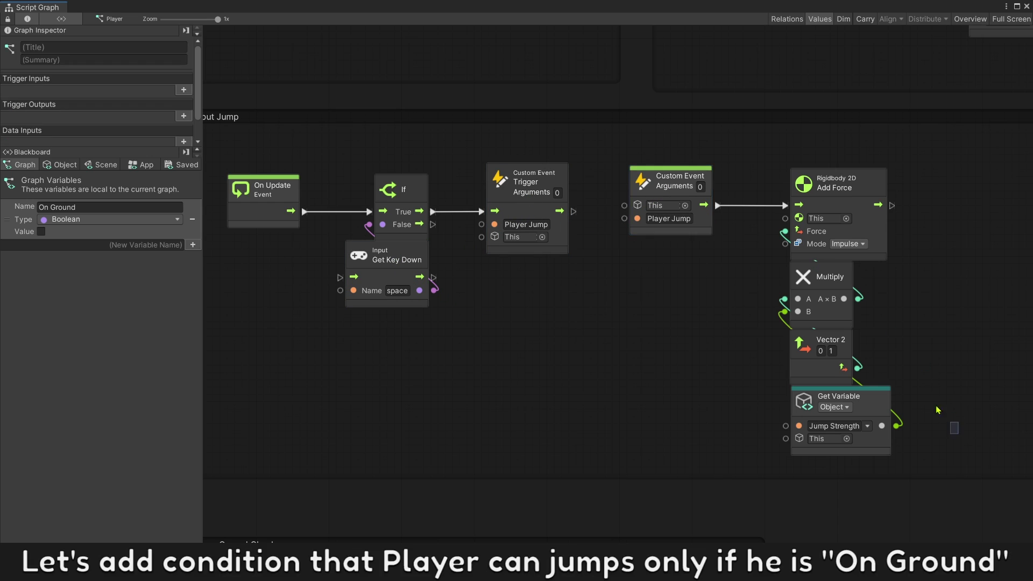
drag(959, 194, 803, 435)
drag(820, 207, 949, 208)
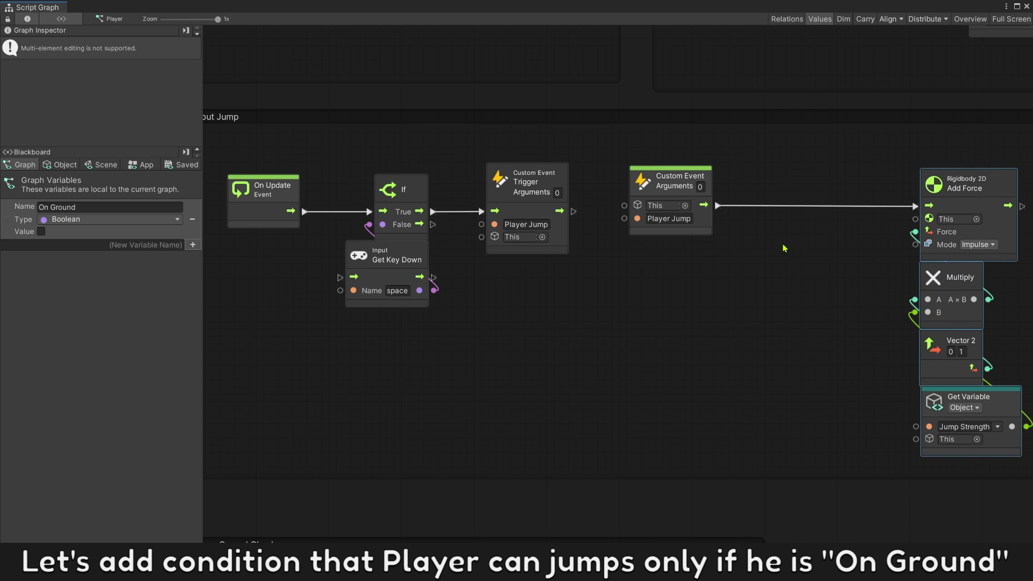
click(774, 255)
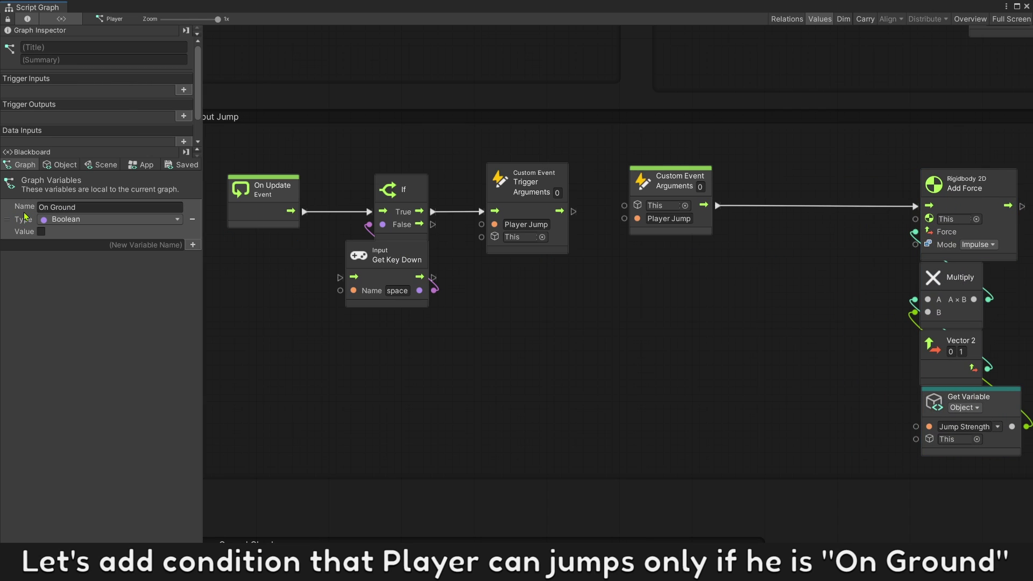
Step: Insert an If node reading On Ground between the Player Jump event and Add Force
drag(11, 219, 845, 278)
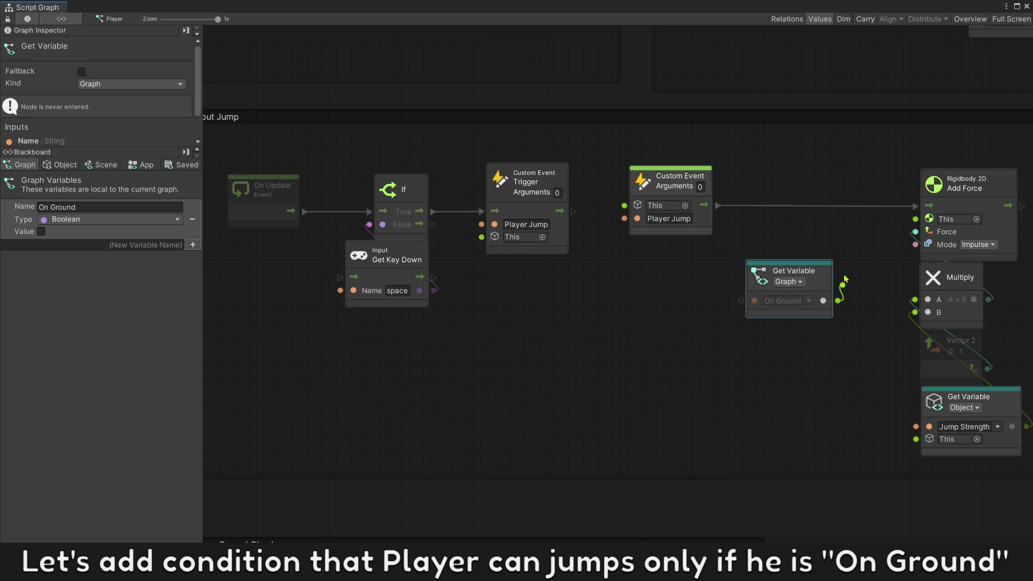
text(if)
key(Return)
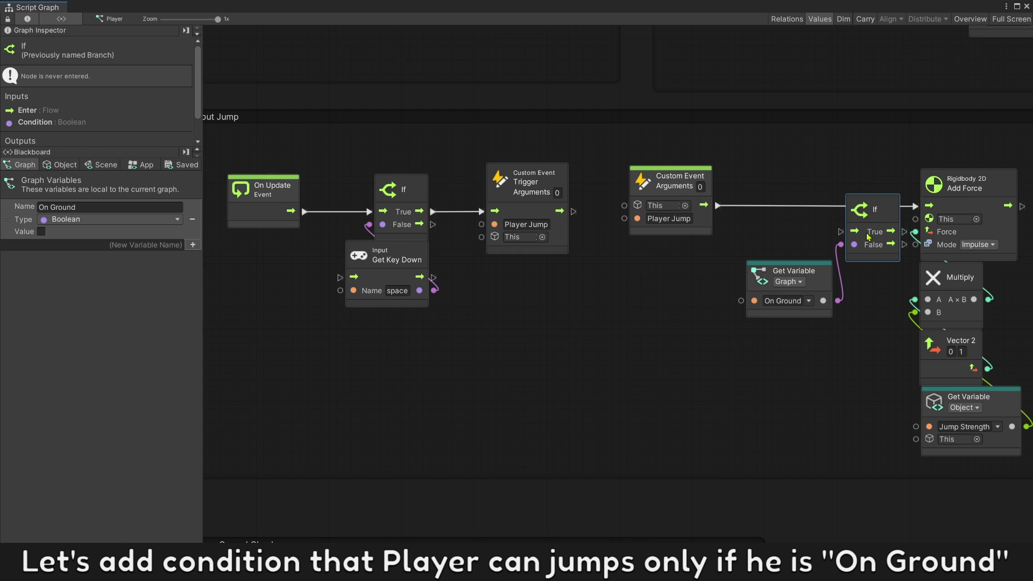
drag(872, 211, 795, 187)
ctrl+click(789, 271)
drag(790, 271, 778, 249)
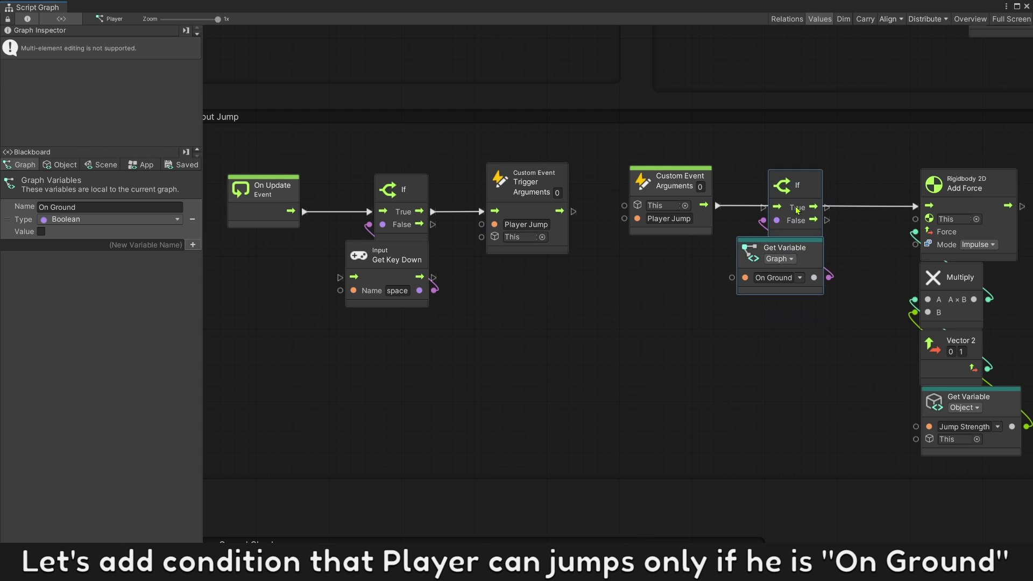
drag(797, 208, 797, 207)
mouse_move(718, 206)
mouse_down()
mouse_move(929, 207)
mouse_move(939, 186)
mouse_up()
Step: Route Add Force through the True branch and test jumping repeatedly, confirming no multi-jump
click(832, 370)
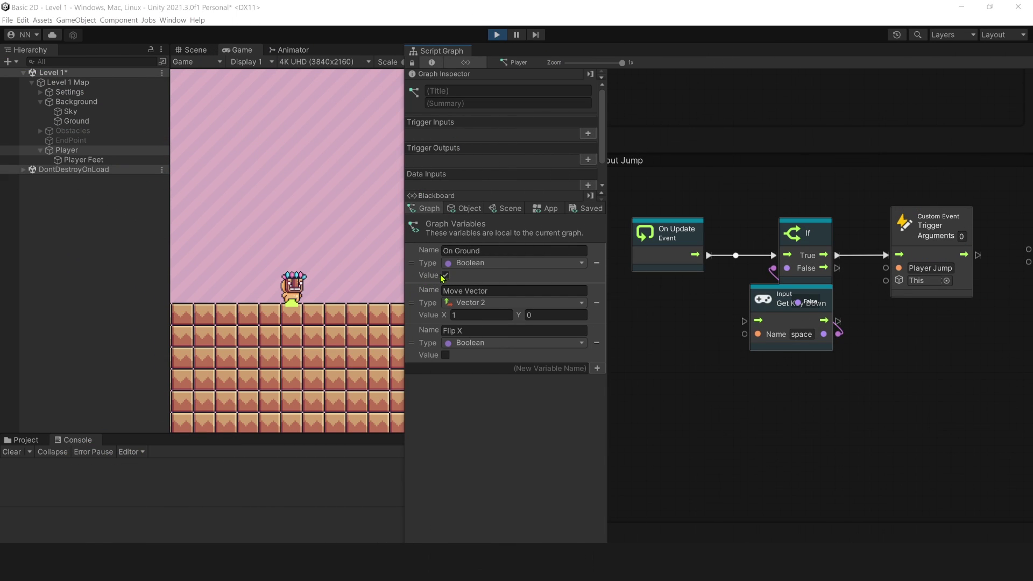
key(space)
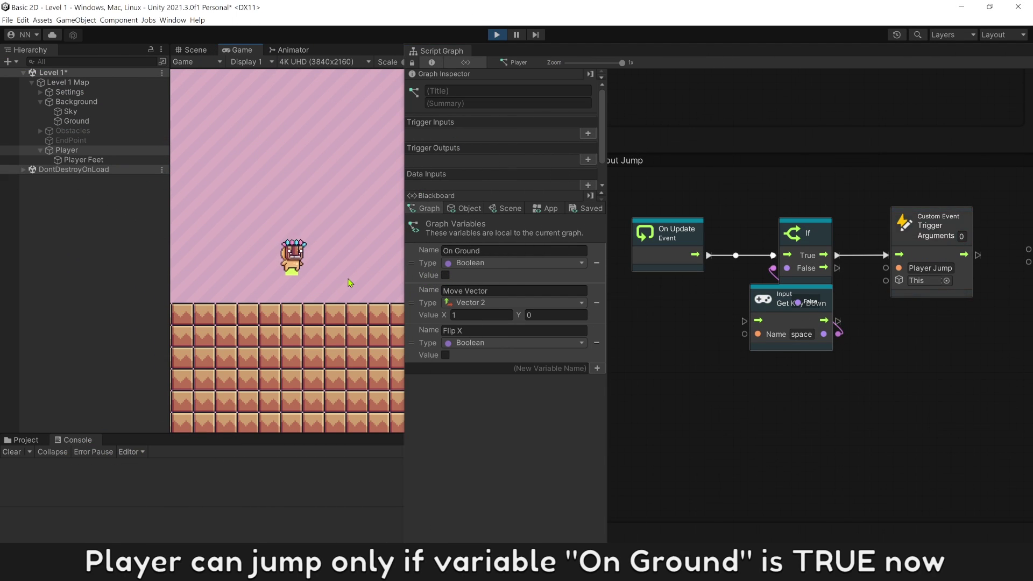
key(space)
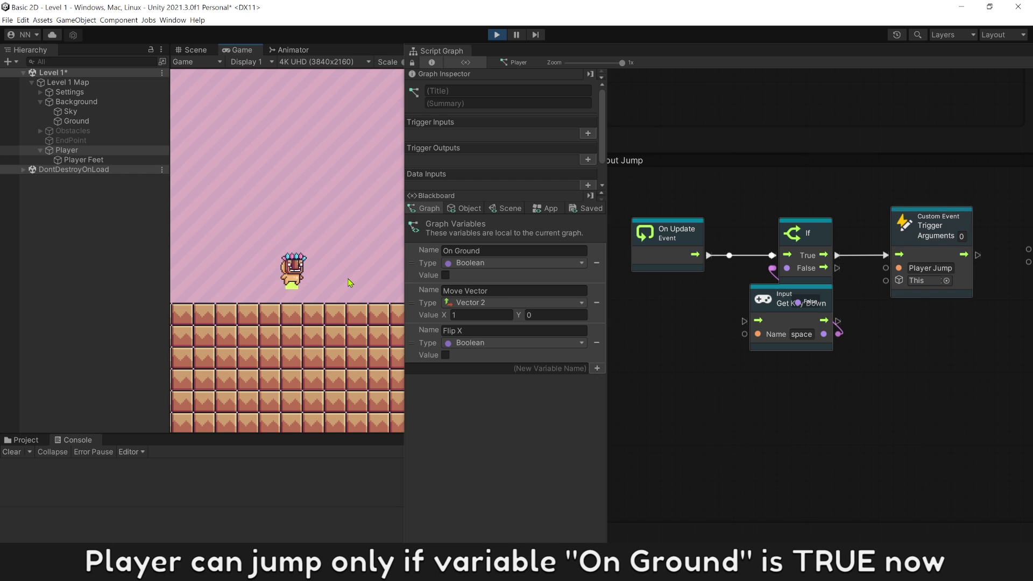
key(space)
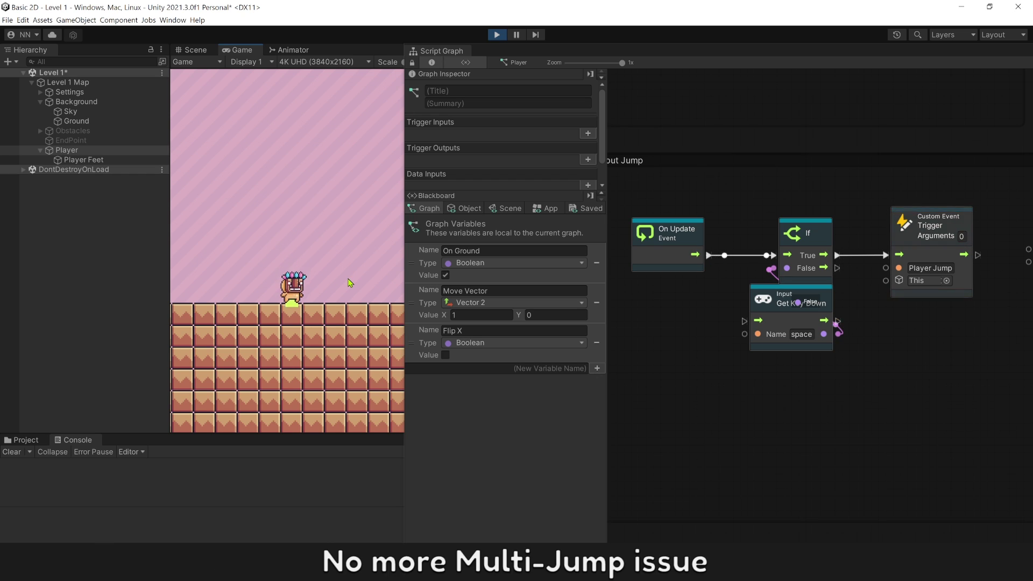
key(space)
key(space)
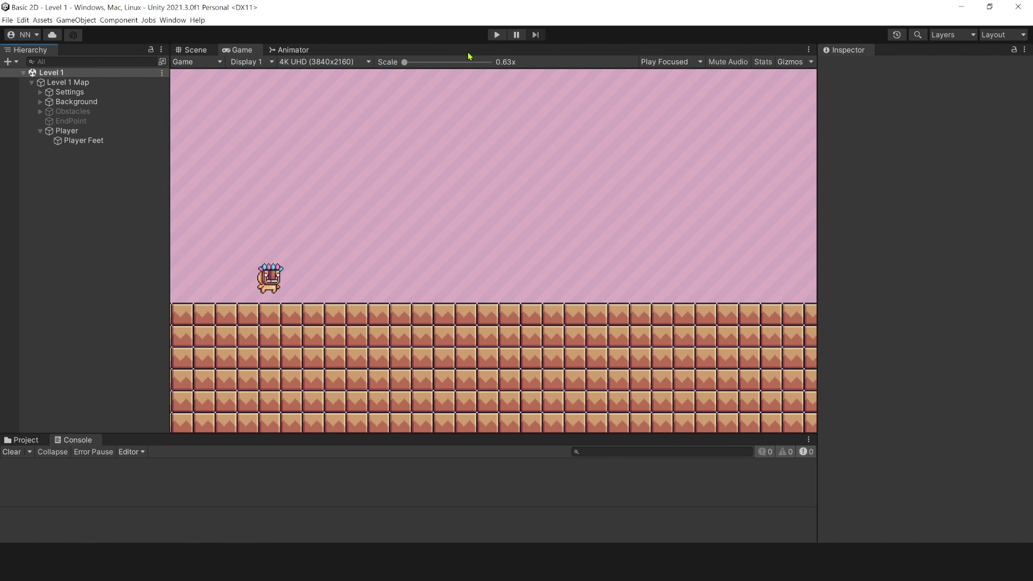
Step: Activate the Obstacles group, then select its first Box and show its Box Collider 2D outline
click(68, 111)
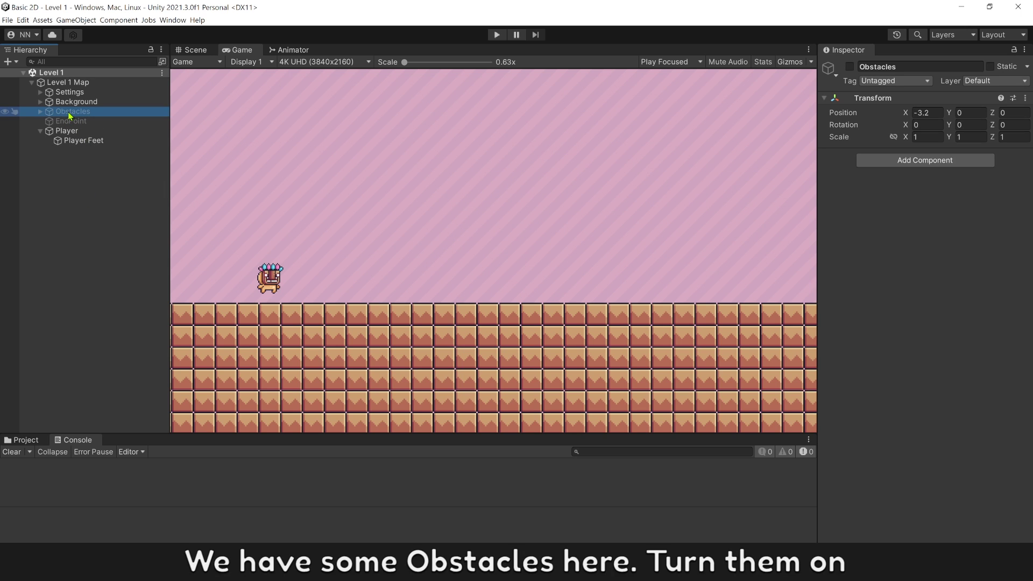
click(850, 67)
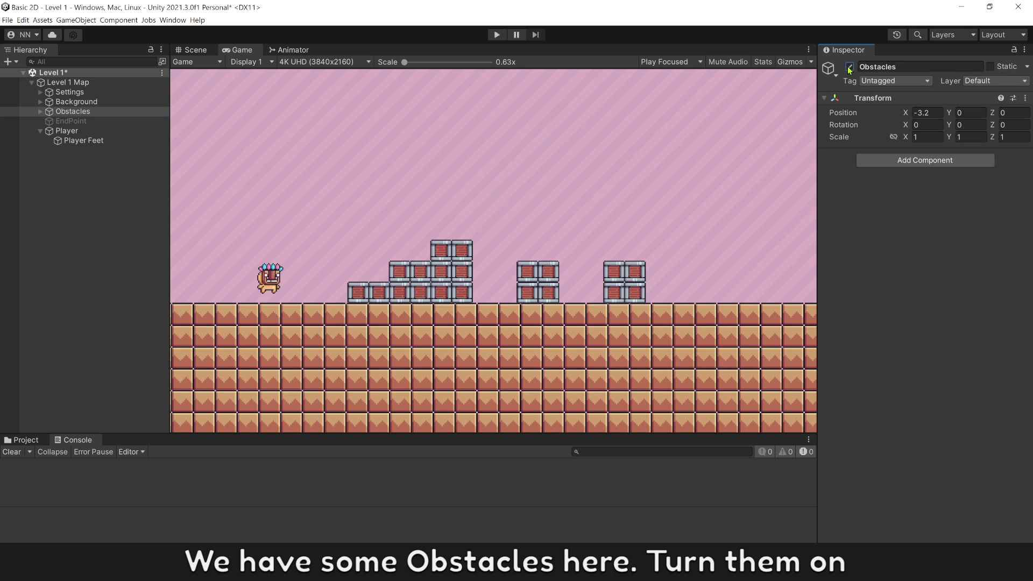
click(40, 111)
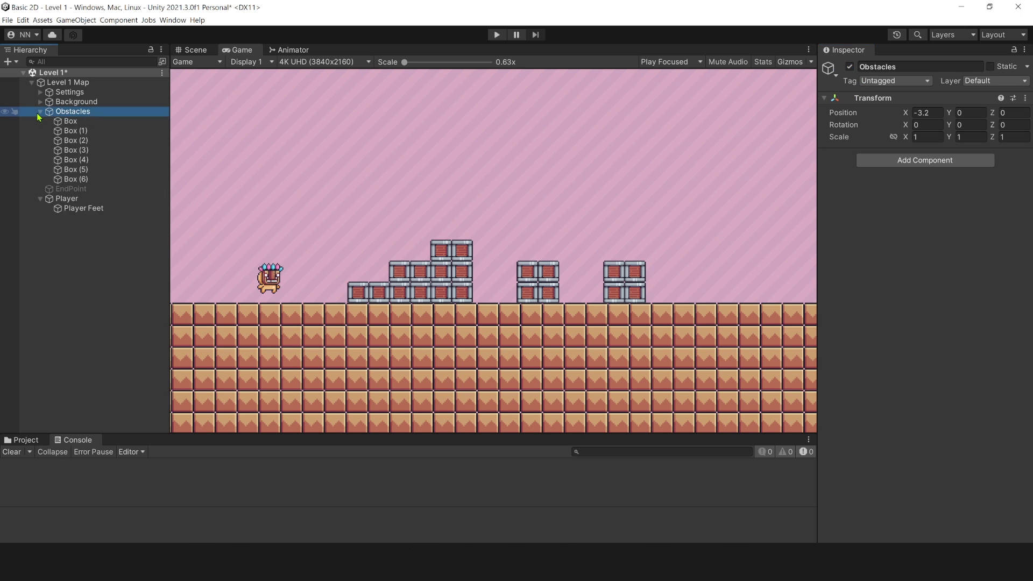
click(71, 121)
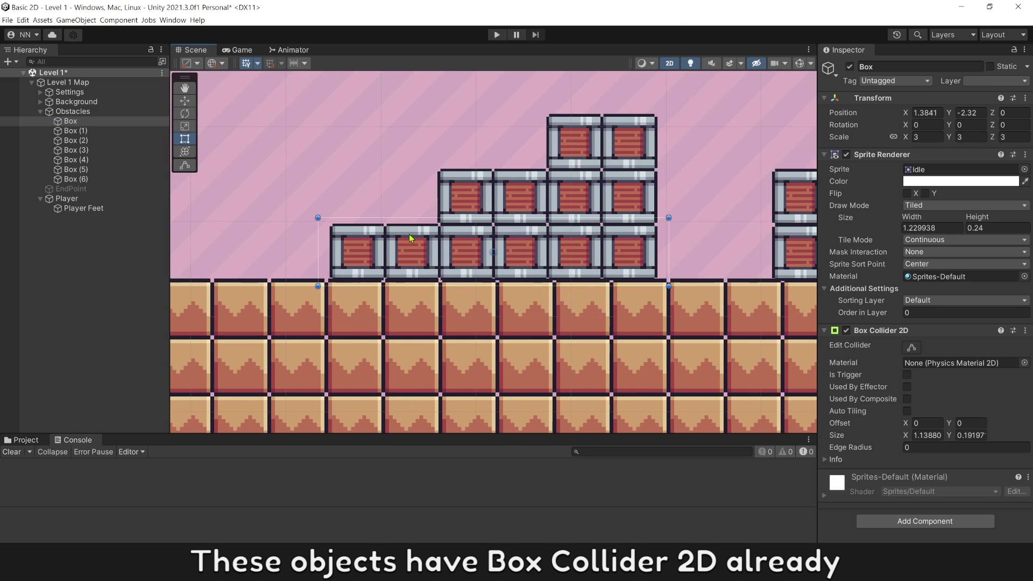
click(913, 349)
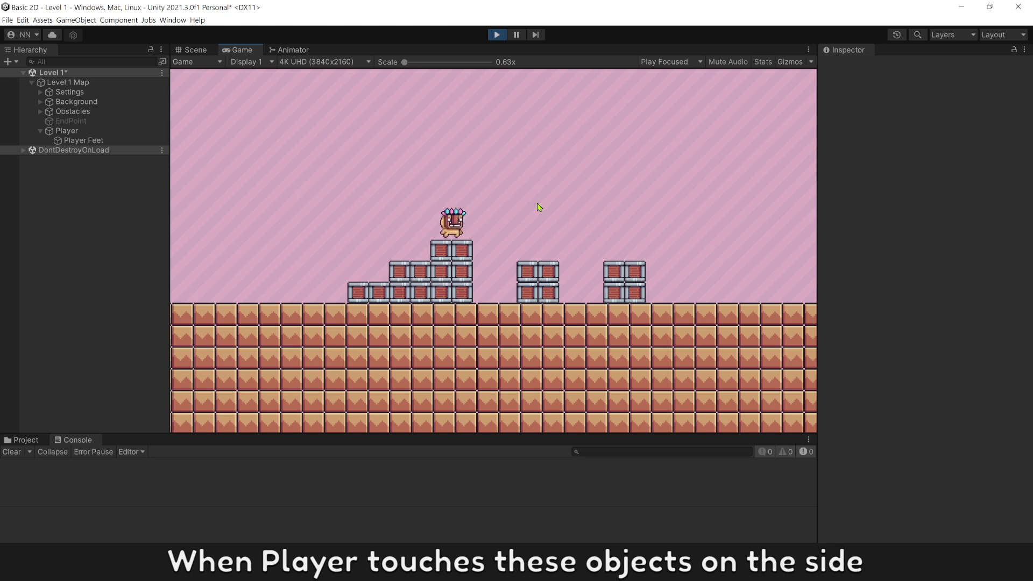
Step: Walk and jump the Player into the crate stack's side, reproducing the sticking bug
key(Left)
key(space)
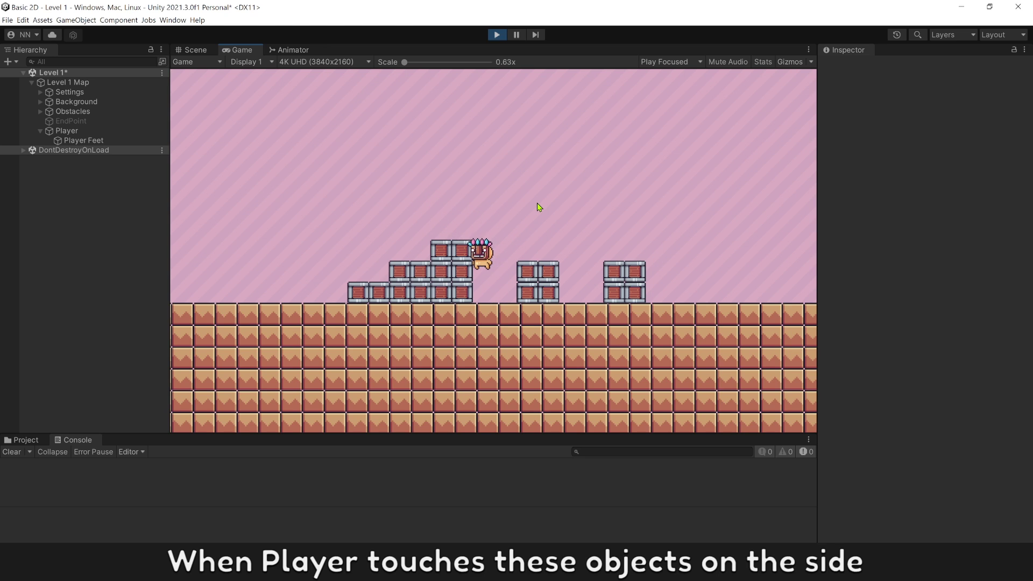
key(Right)
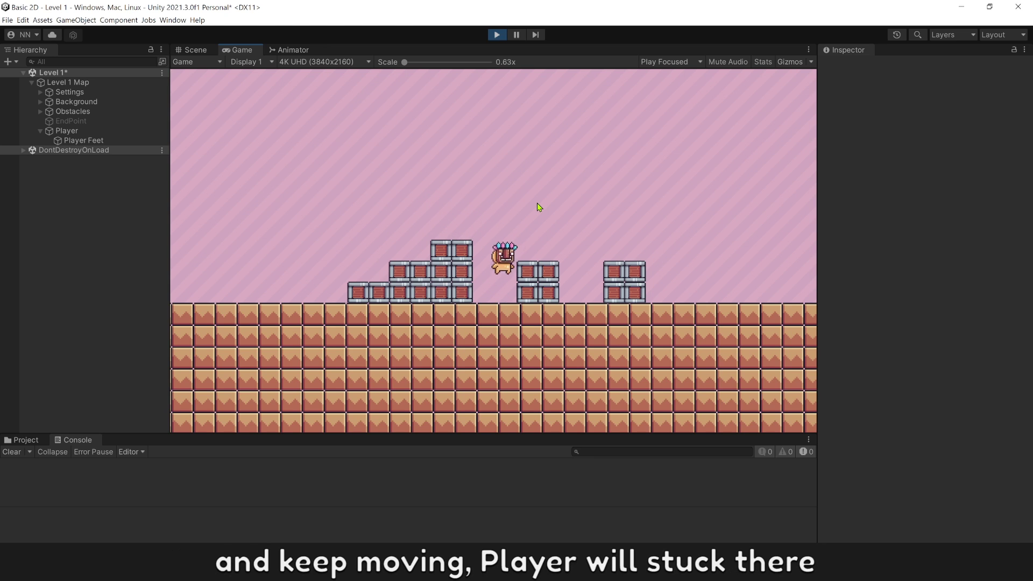
key(Left)
key(space)
key(Right)
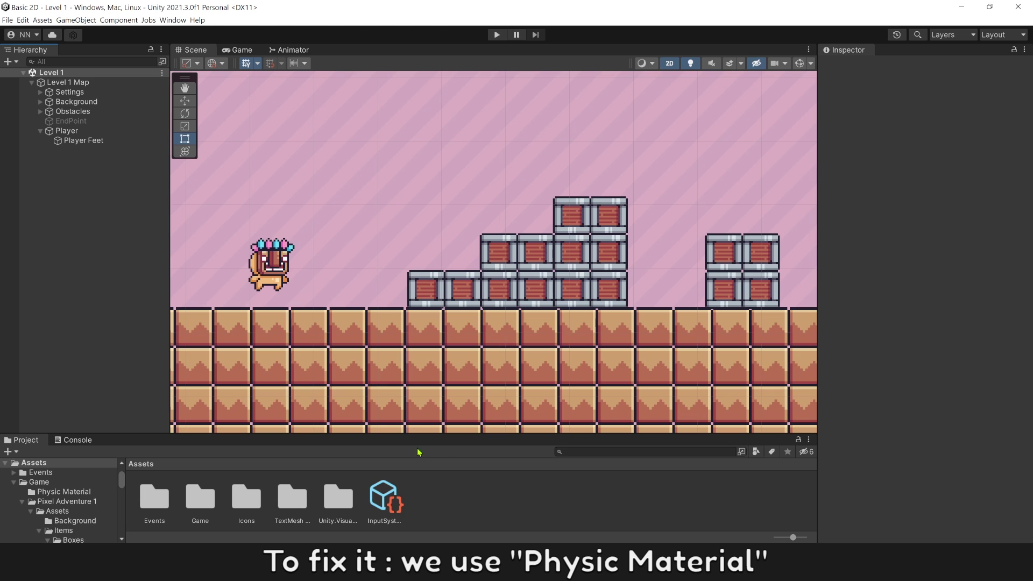
Step: Create a Physics Material 2D named Non-Stick with Friction 0, then select Player
right_click(462, 491)
mouse_move(501, 255)
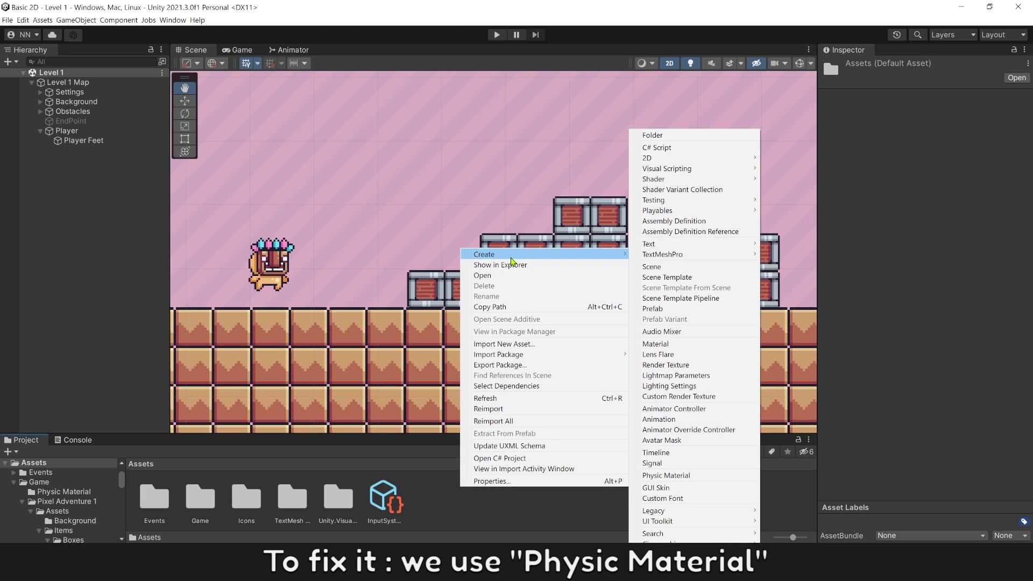
mouse_move(695, 157)
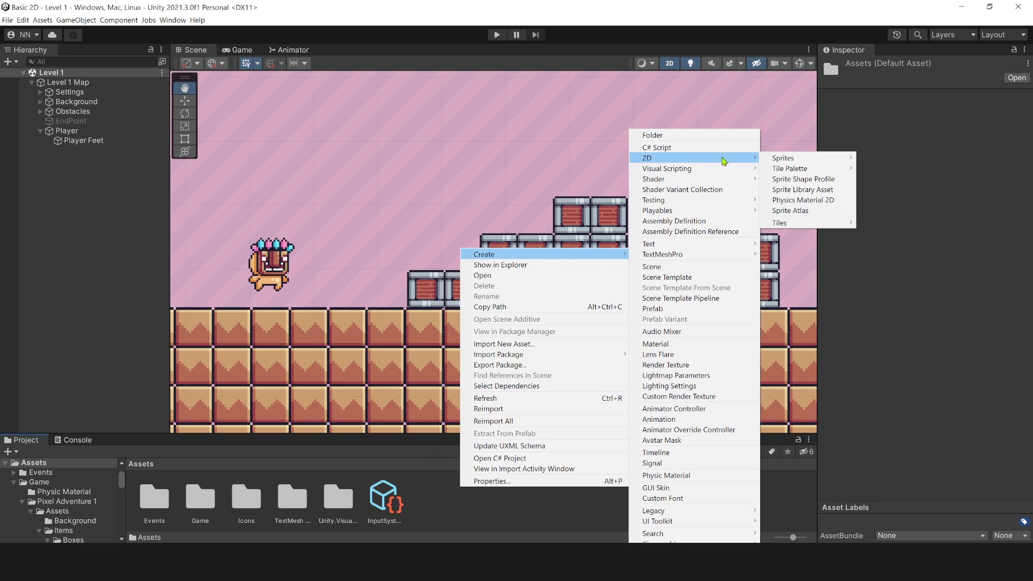
click(800, 201)
text(Non-Stick)
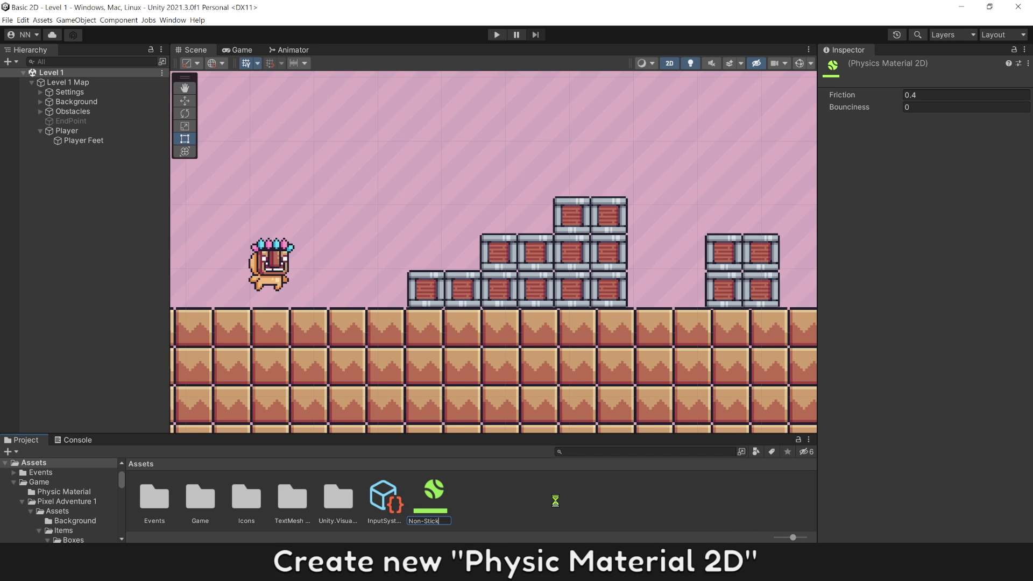
key(Return)
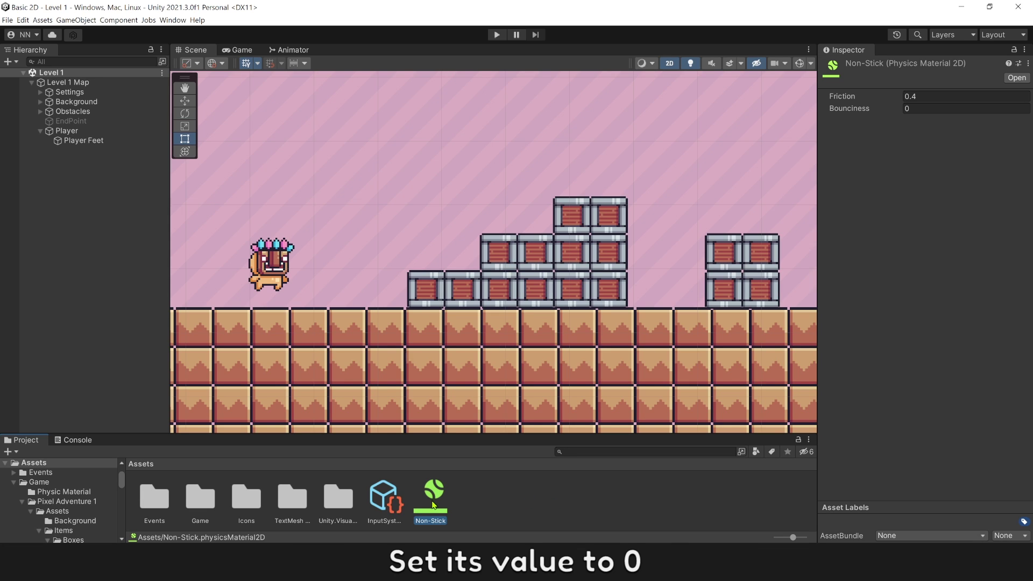
click(953, 95)
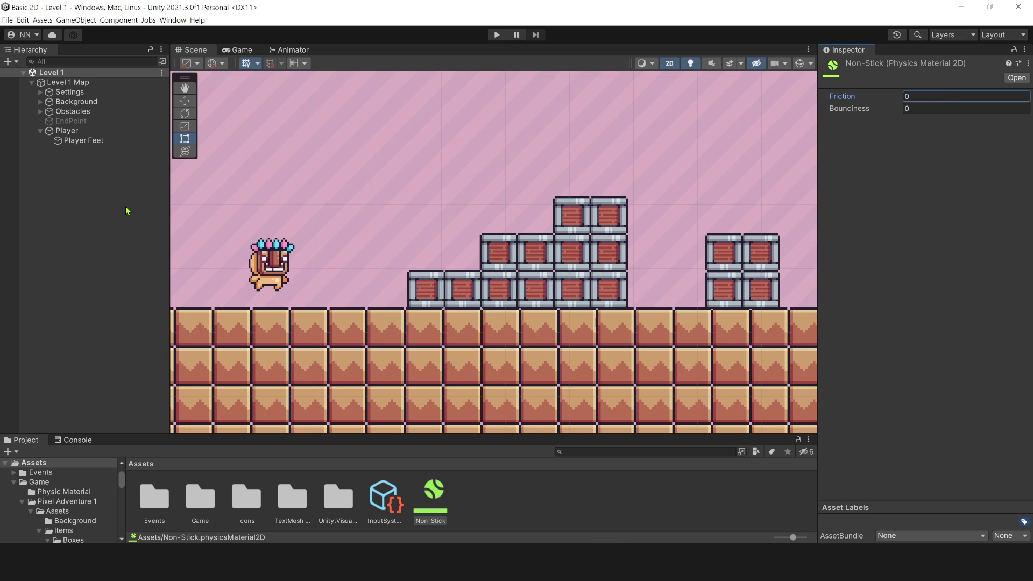
click(67, 131)
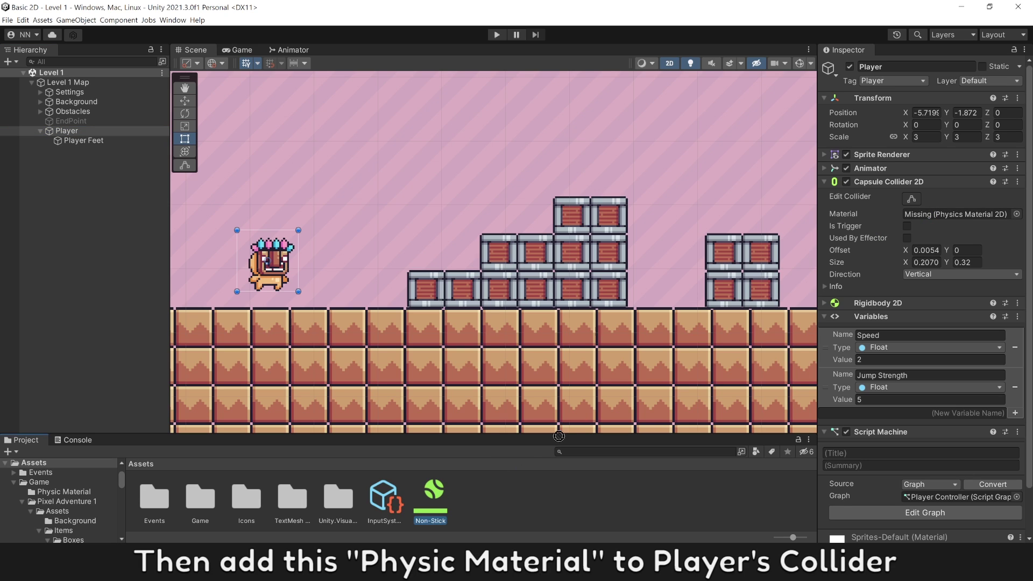
Step: Assign Non-Stick to the Player's Capsule Collider 2D Material and enter Play mode
drag(434, 494, 934, 217)
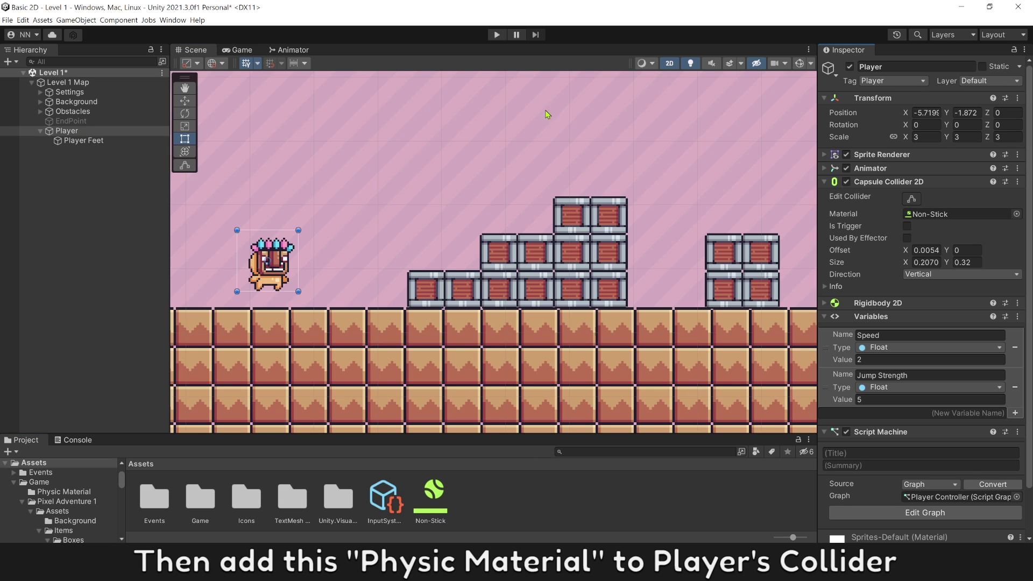
click(497, 35)
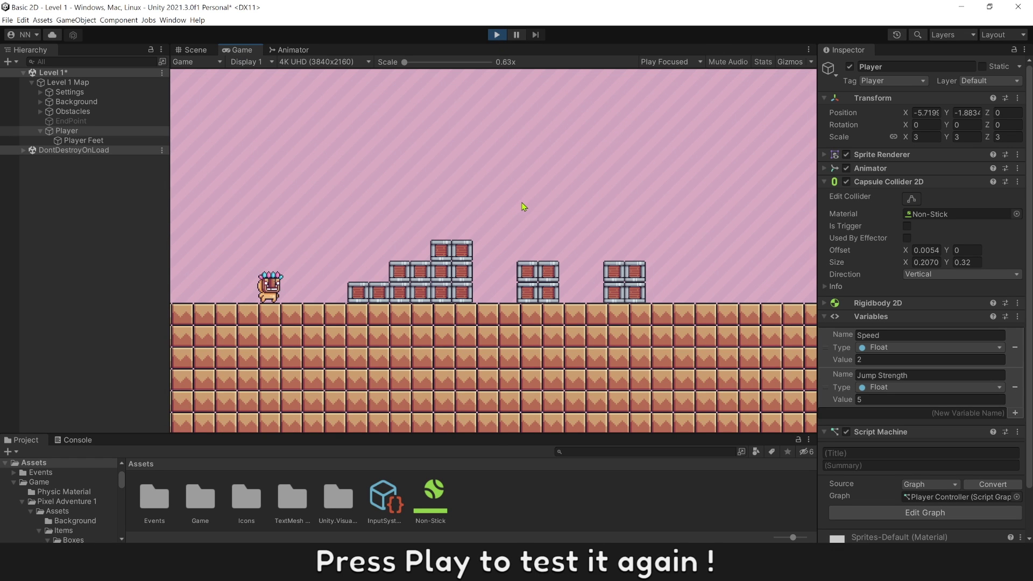
Step: Run and jump the Player around the crate staircase, confirming it no longer sticks to the sides
key(Right)
key(space)
key(Right)
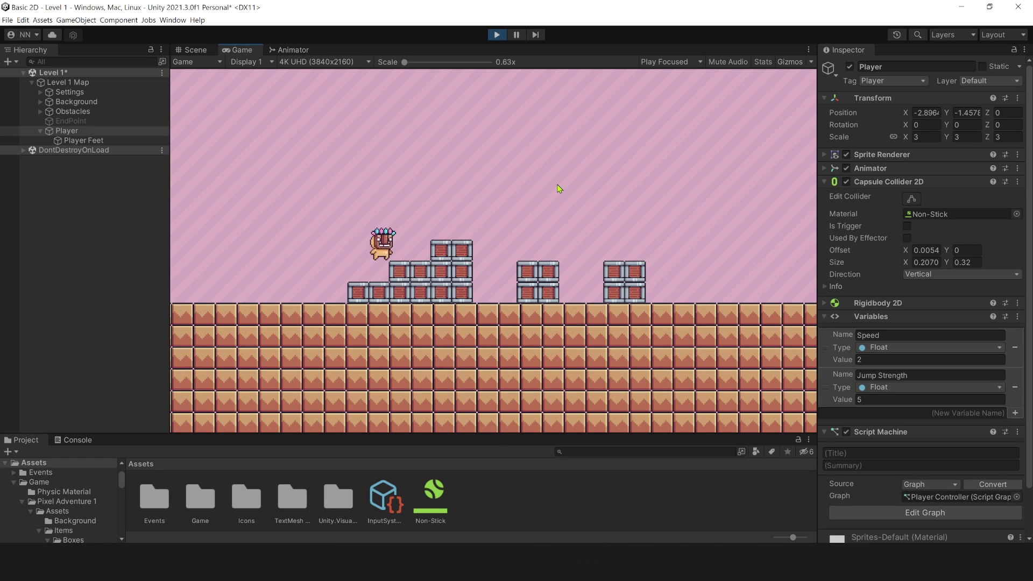
key(space)
key(Right)
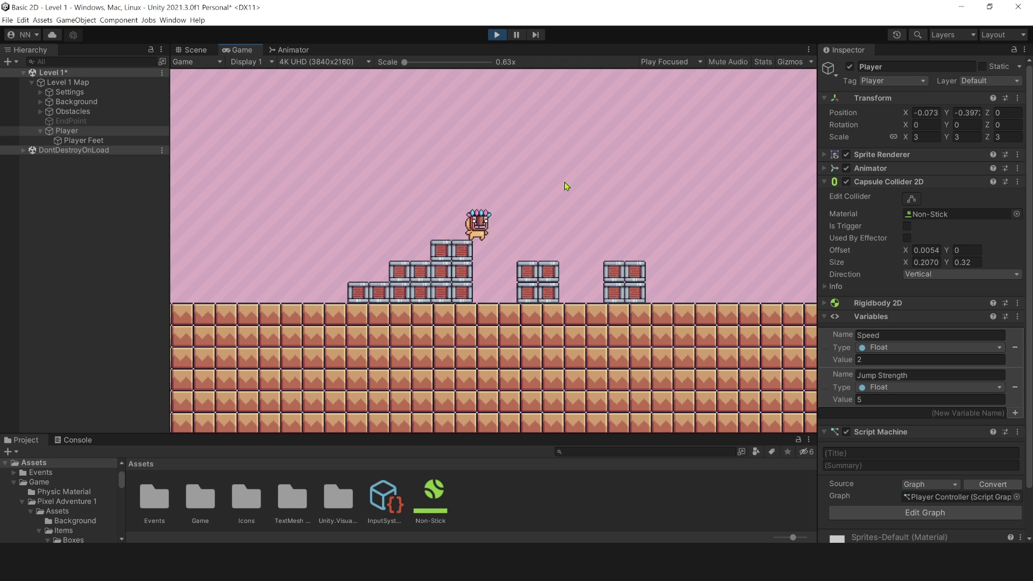
key(space)
key(Right)
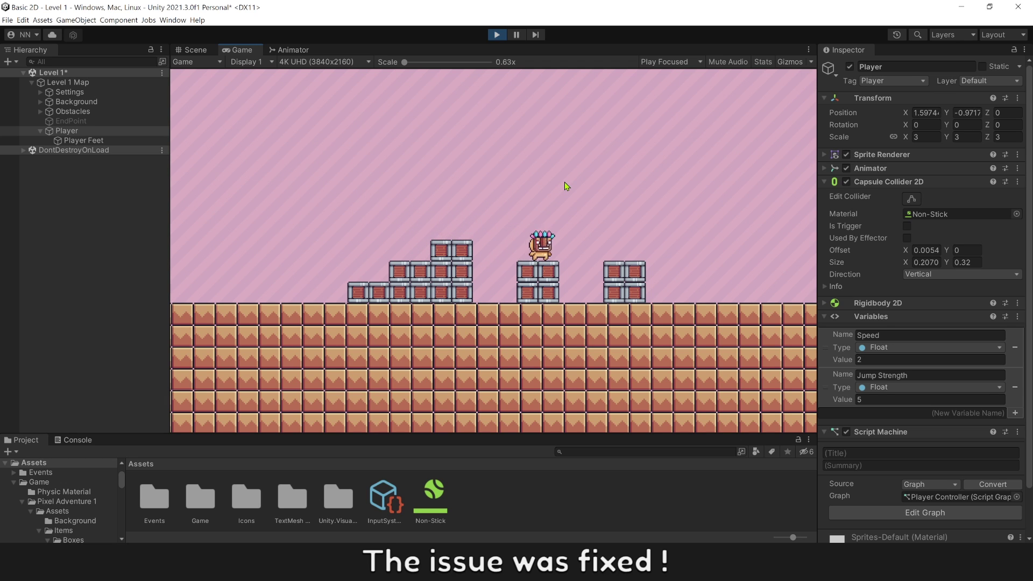
key(Left)
key(space)
key(Right)
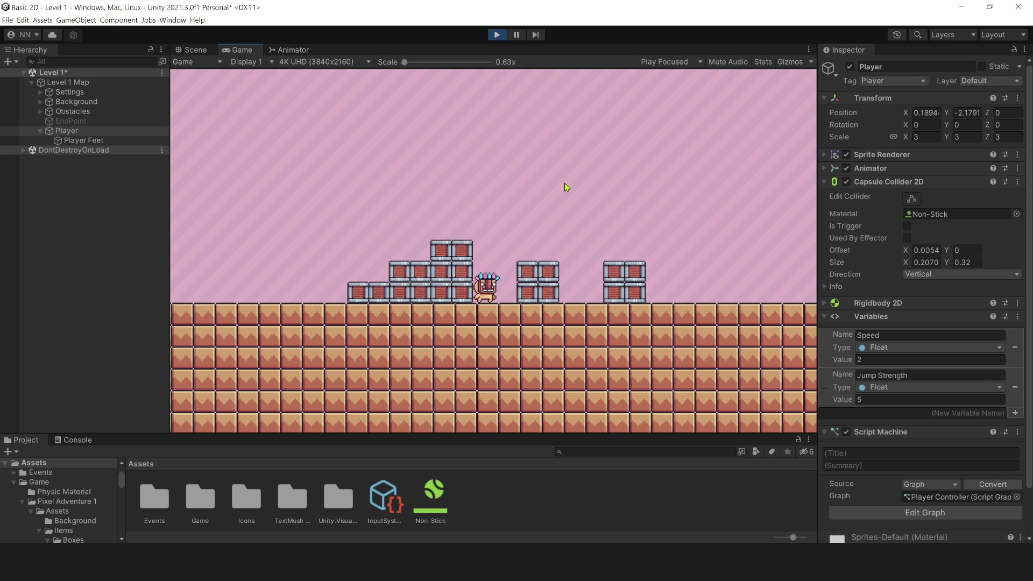
key(space)
key(space)
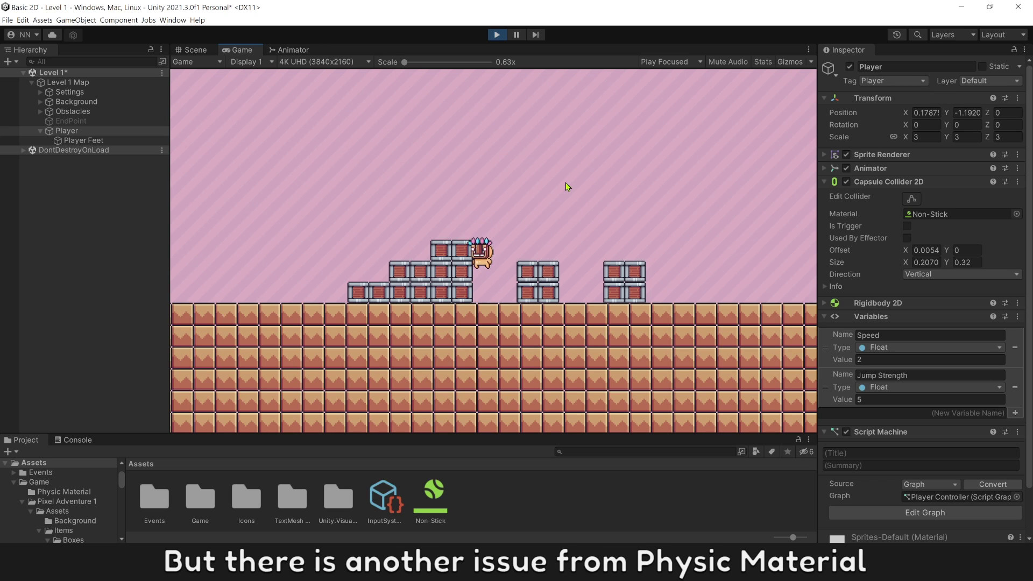
key(space)
key(Right)
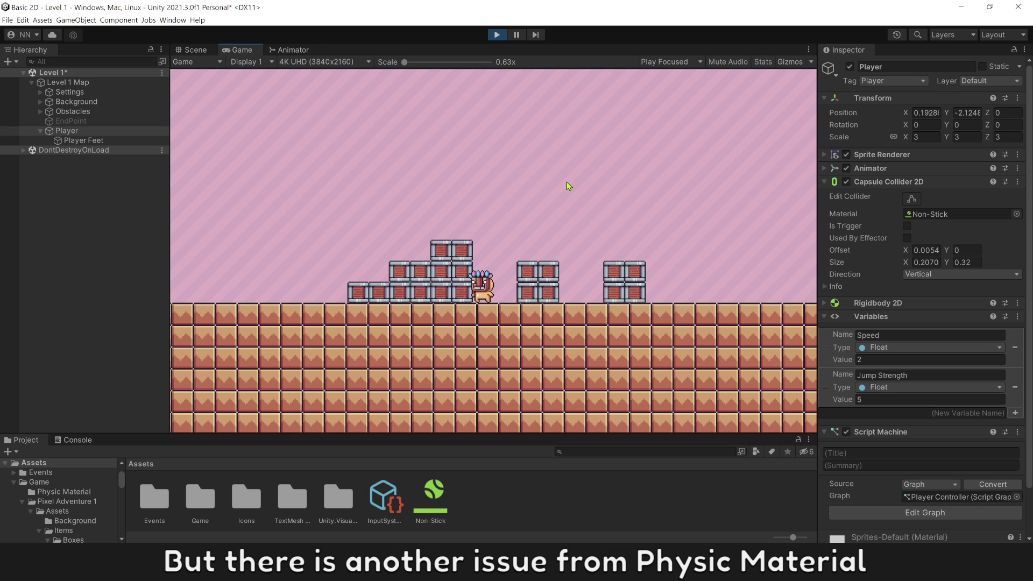
key(space)
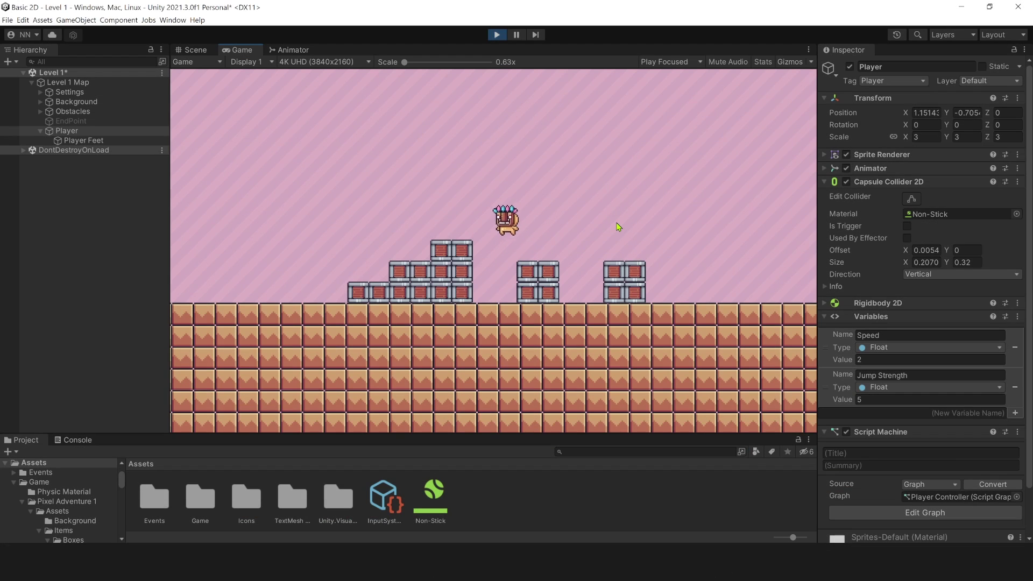
key(Left)
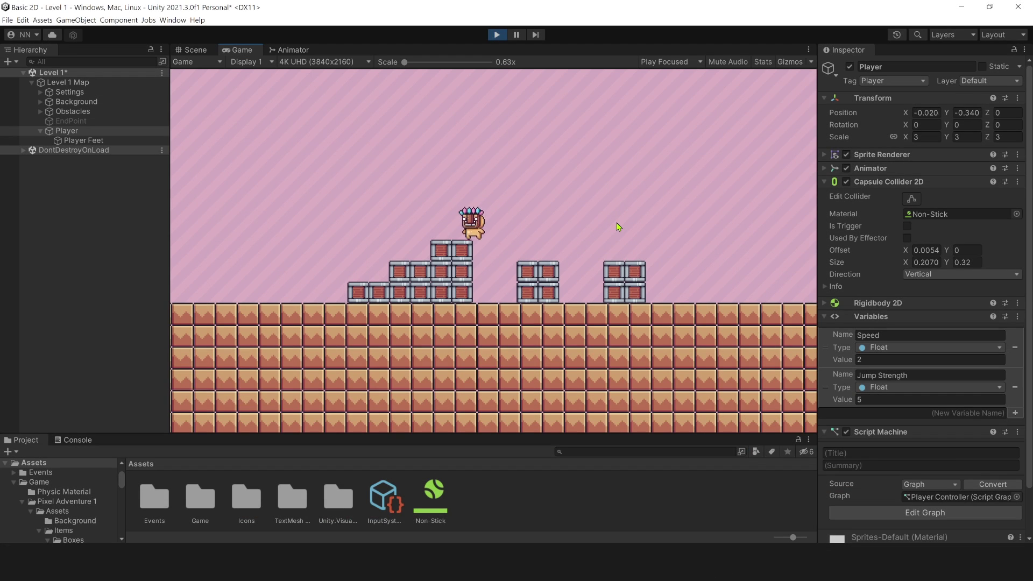
key(Left)
key(Left)
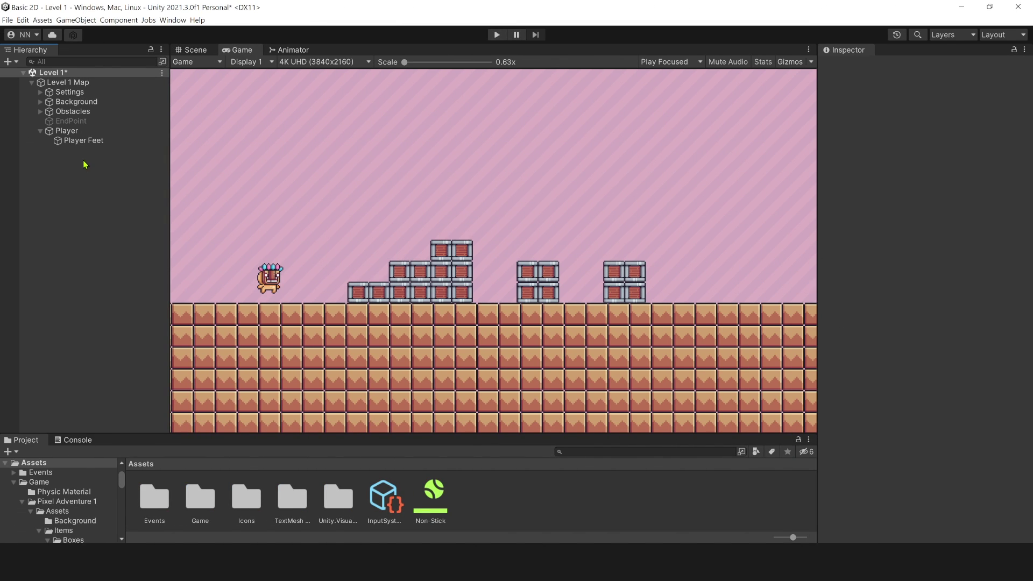
Step: Duplicate Player, delete the copy's Player Feet, nest it under Player and name it Walk Collsision
click(72, 130)
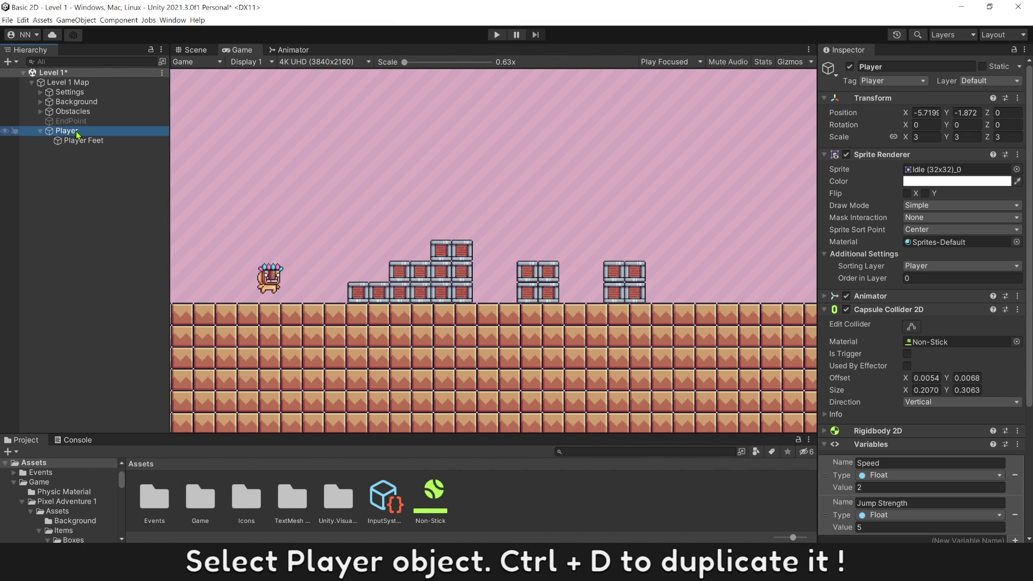
key(ctrl+d)
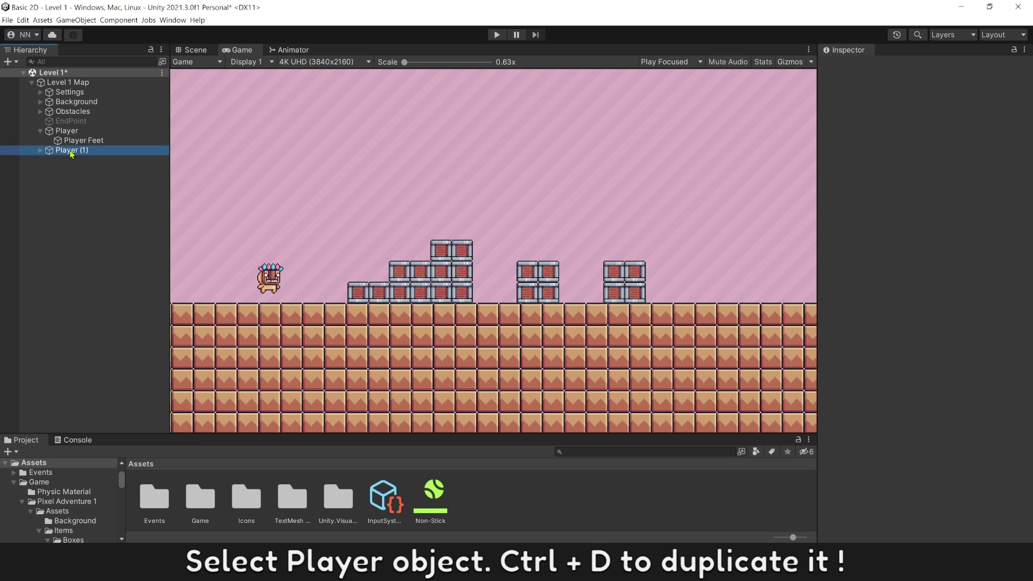
click(75, 160)
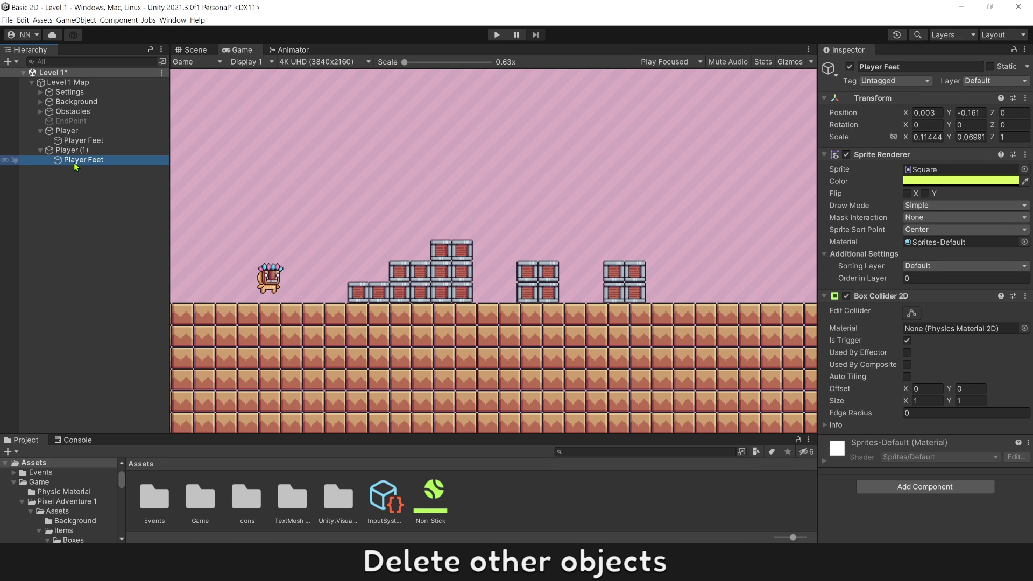
key(Delete)
click(73, 151)
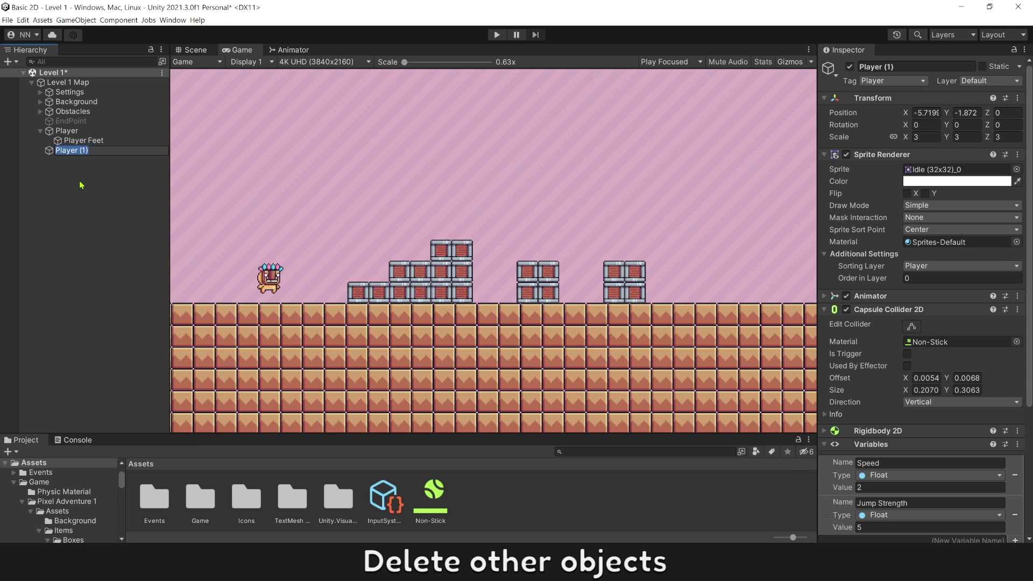
drag(71, 150, 67, 130)
key(F2)
text(Walk Collsi)
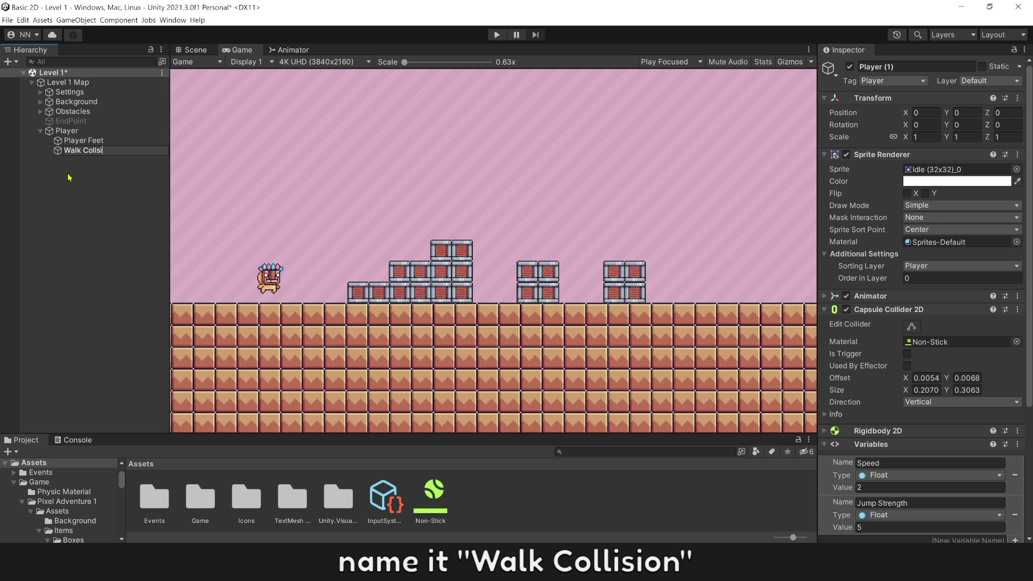
text(on)
key(Return)
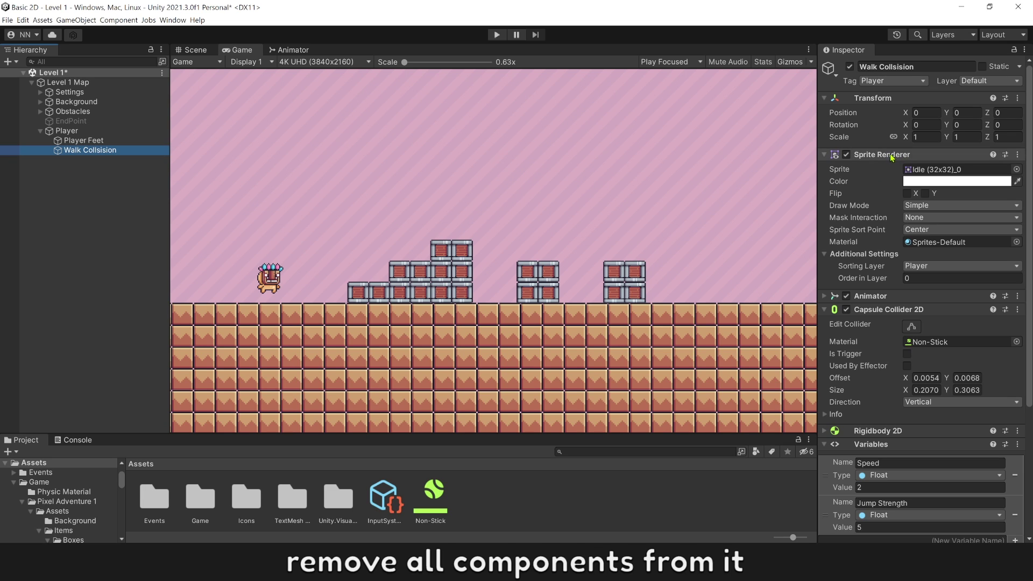
Step: Remove the Sprite Renderer, Animator and Rigidbody 2D components from Walk Collsision
right_click(891, 155)
click(921, 173)
right_click(906, 160)
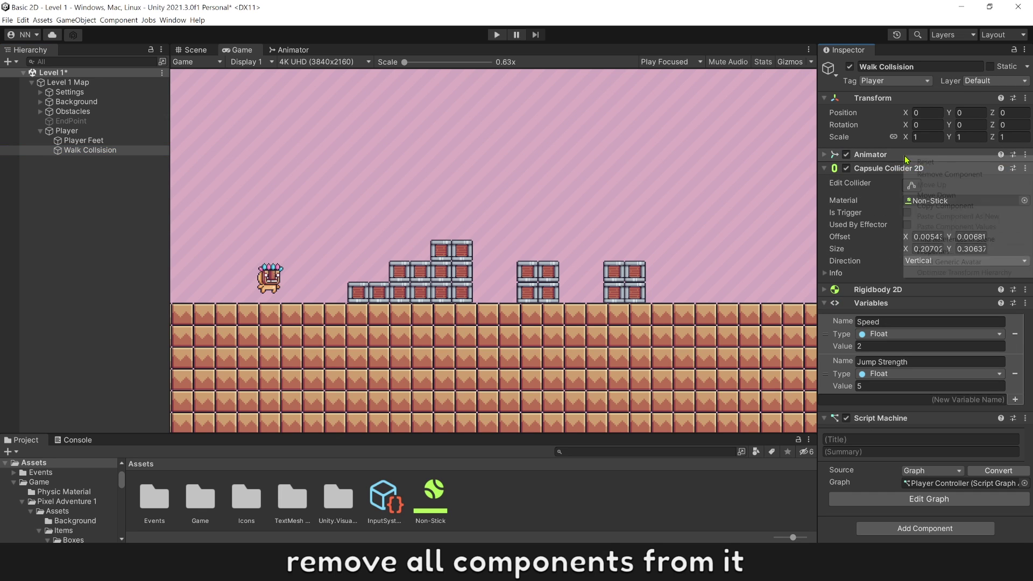
click(936, 173)
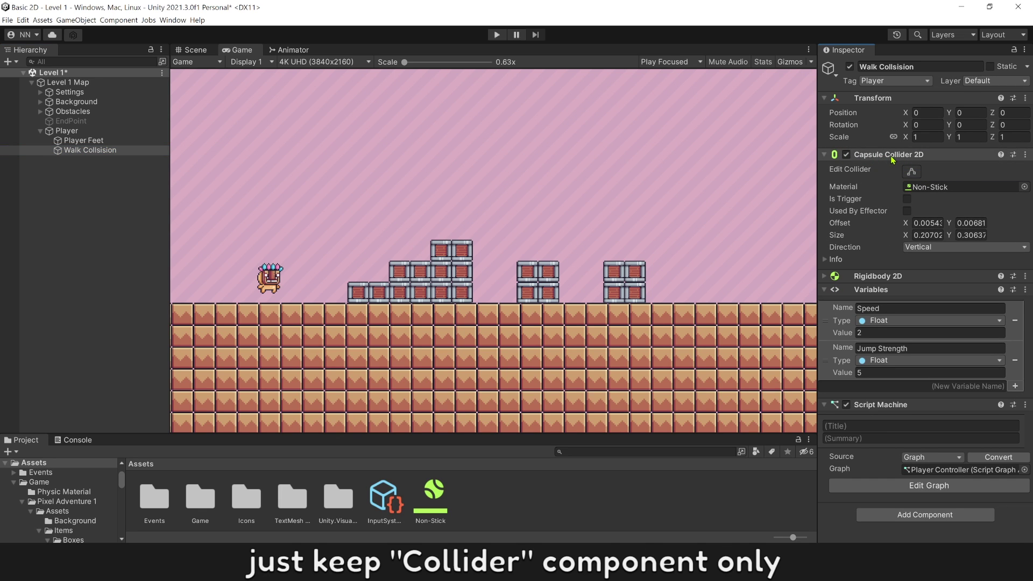
right_click(904, 279)
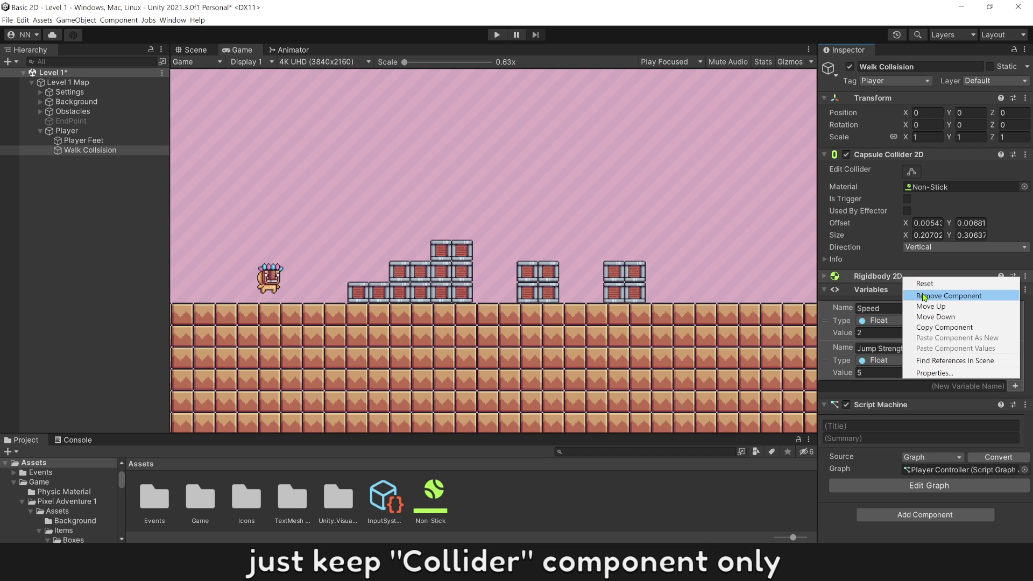
click(936, 293)
Step: Remove the Script Machine and Variables components, and set the tag to Untagged
right_click(904, 279)
right_click(882, 393)
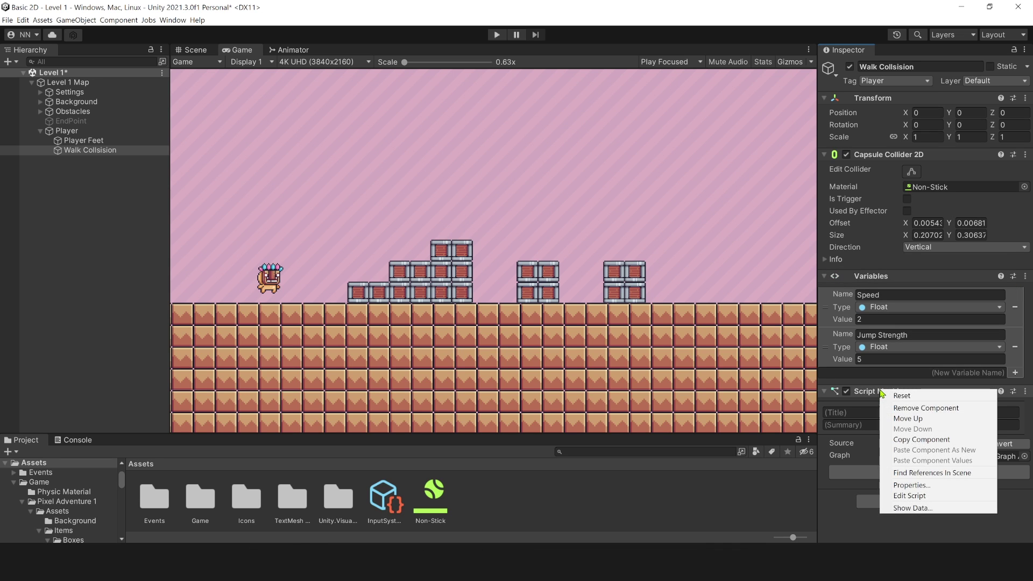
click(927, 409)
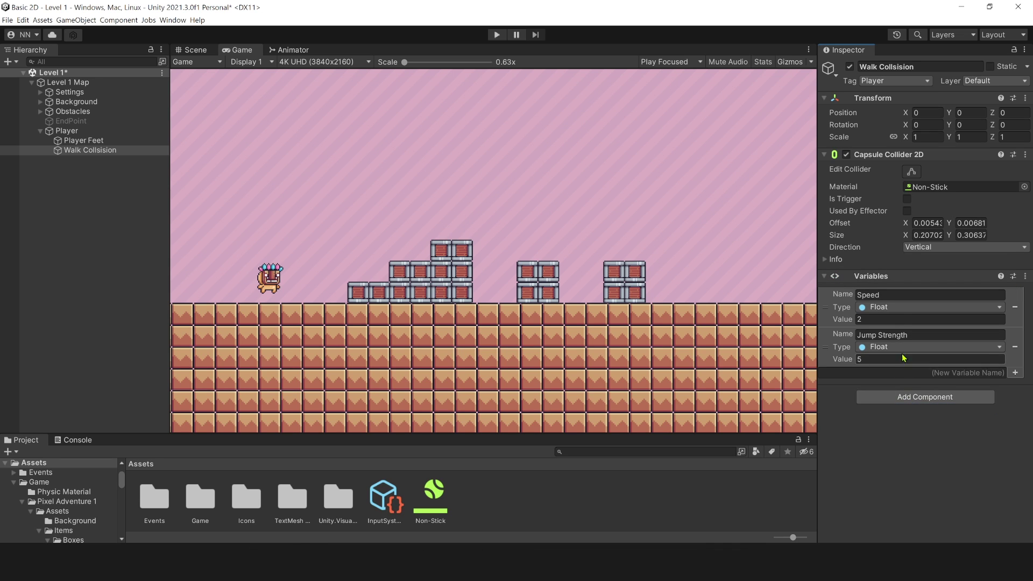
right_click(908, 277)
click(952, 292)
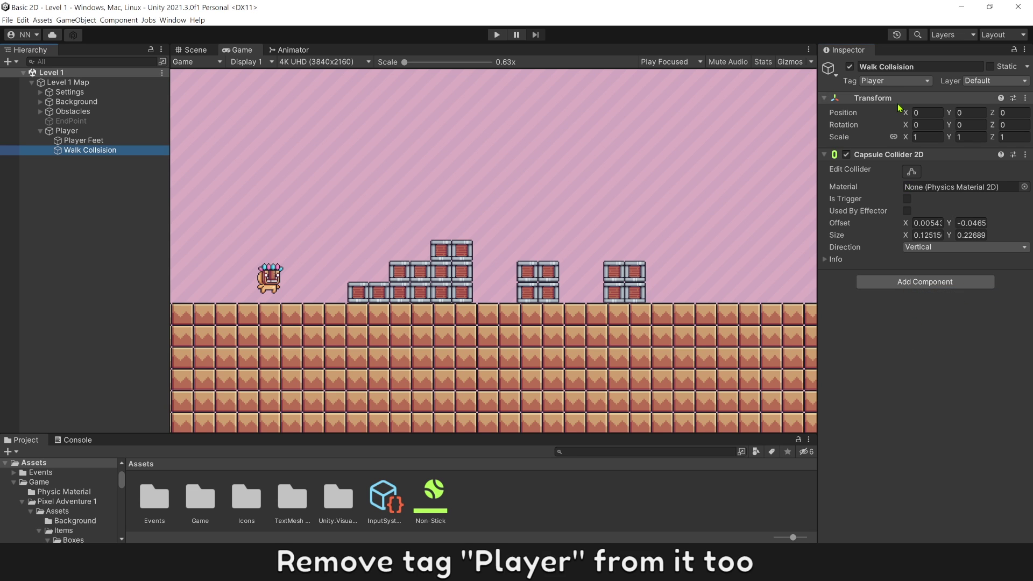
click(899, 81)
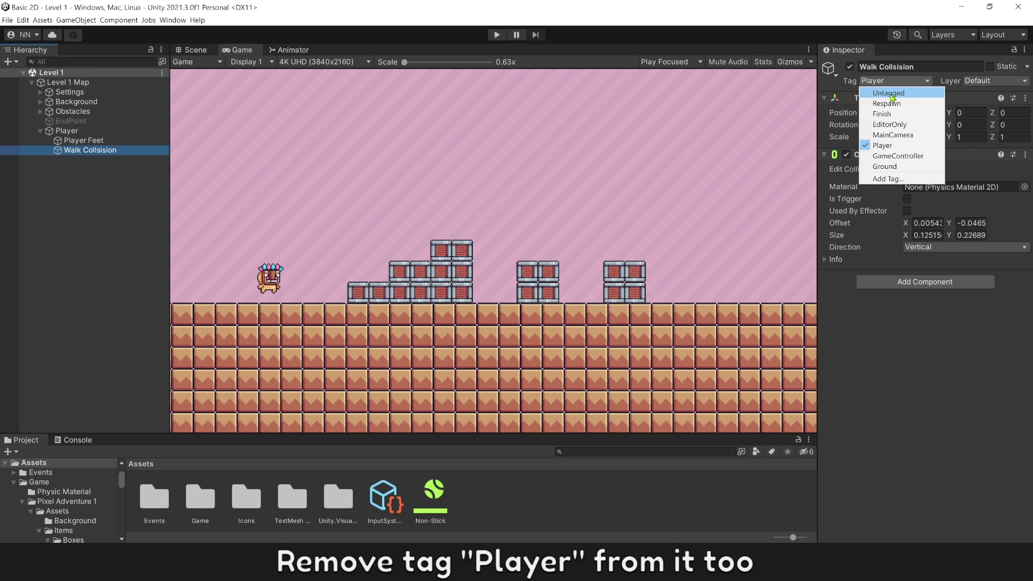
click(892, 94)
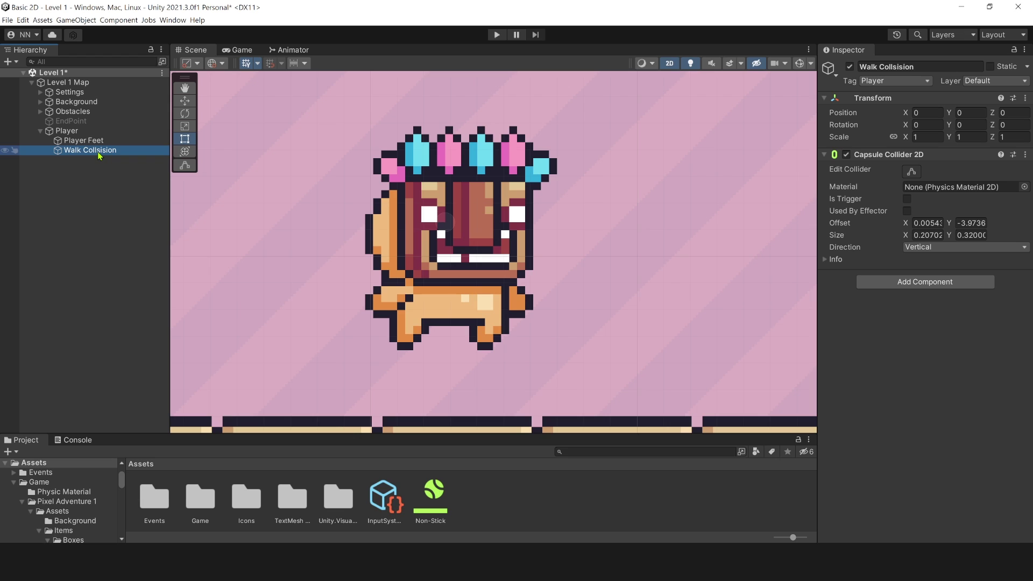
Step: Make the Walk Collsision capsule narrower and shorter, then raise the bottom of Player's collider slightly
click(912, 171)
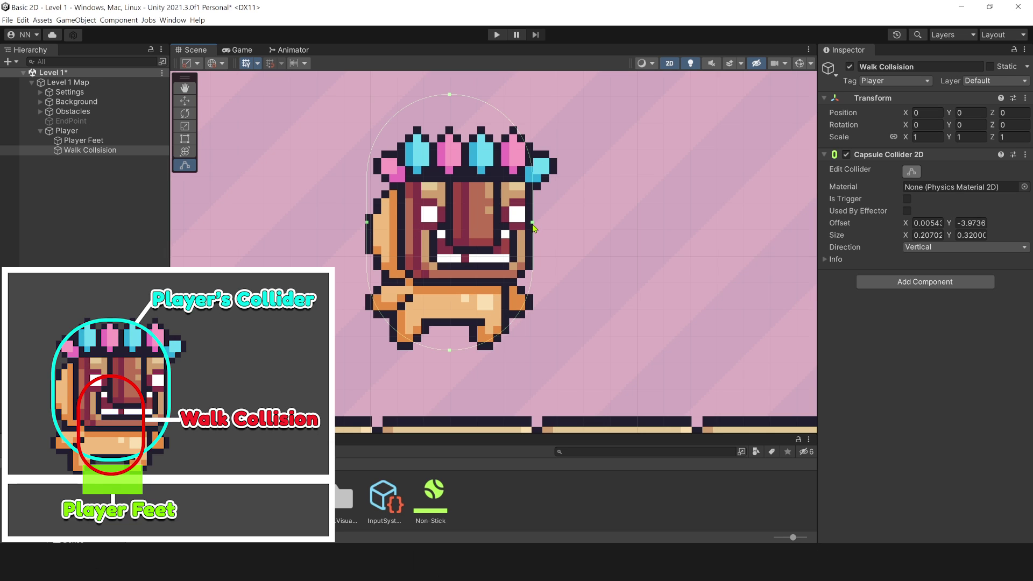
drag(534, 219, 501, 221)
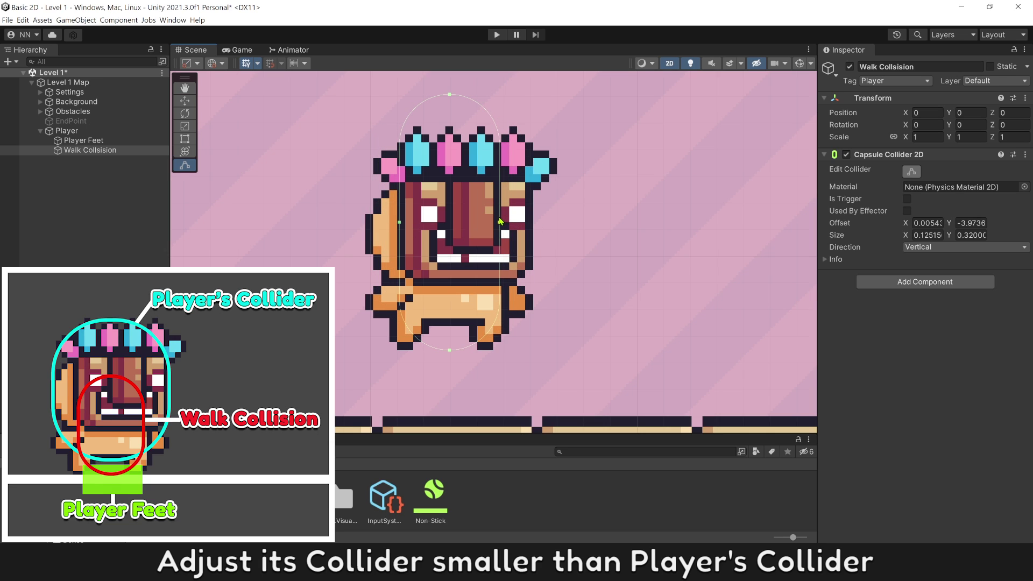
drag(449, 100, 451, 171)
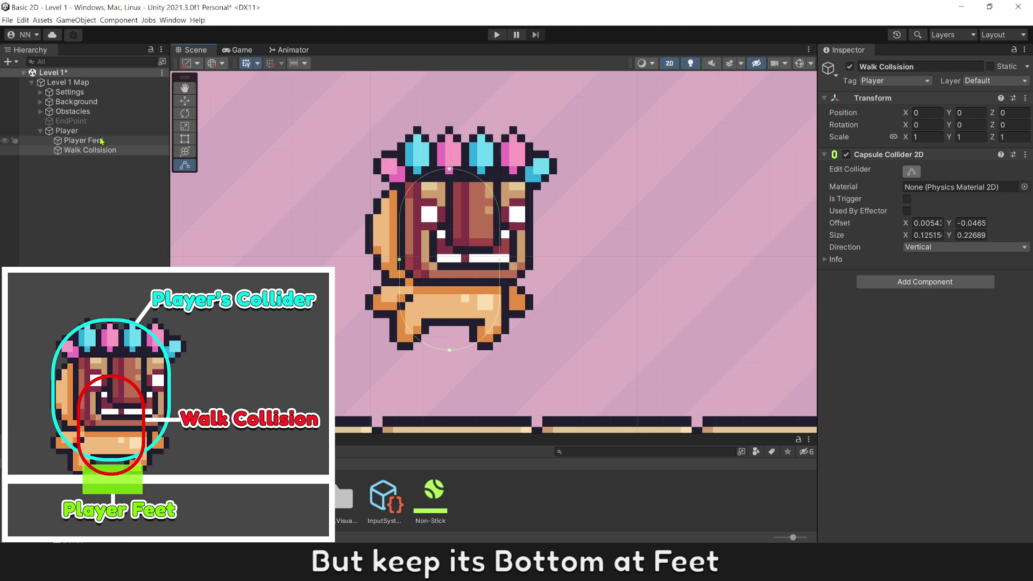
click(66, 131)
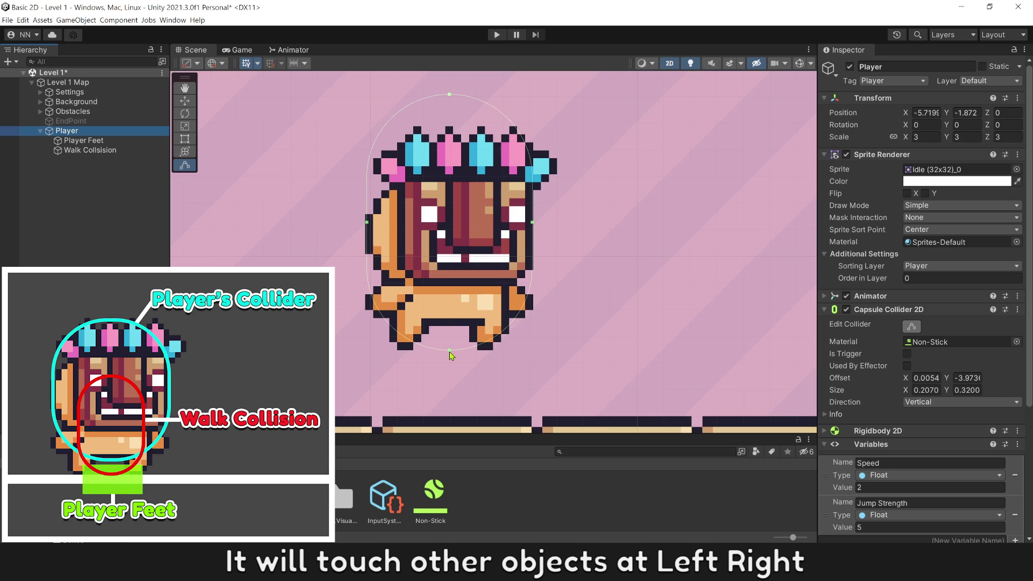
drag(451, 356, 451, 340)
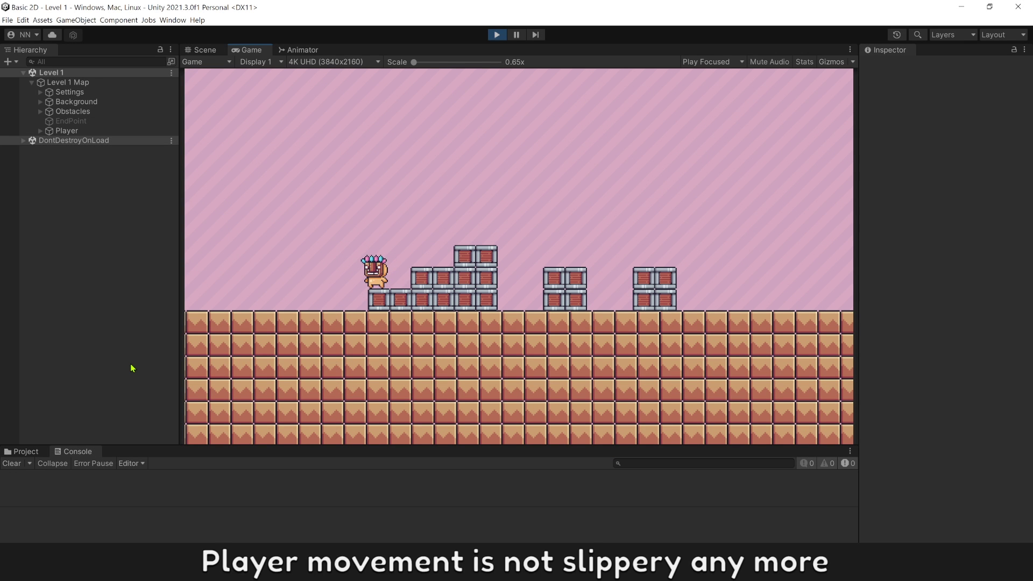
Step: Jump the player up the first crate step and across the top crate, then hop beside the stack
key(space)
key(Right)
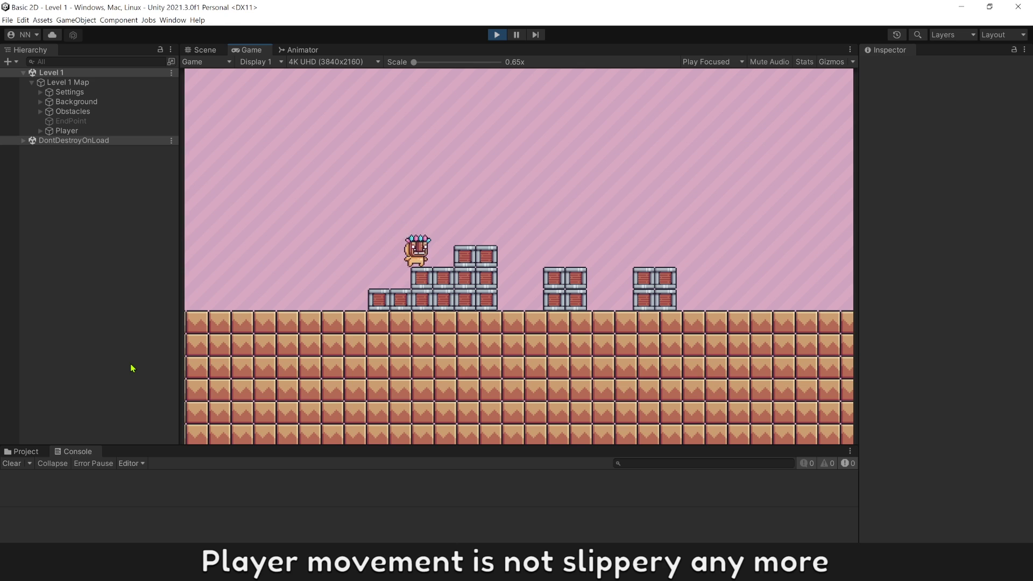
key(space)
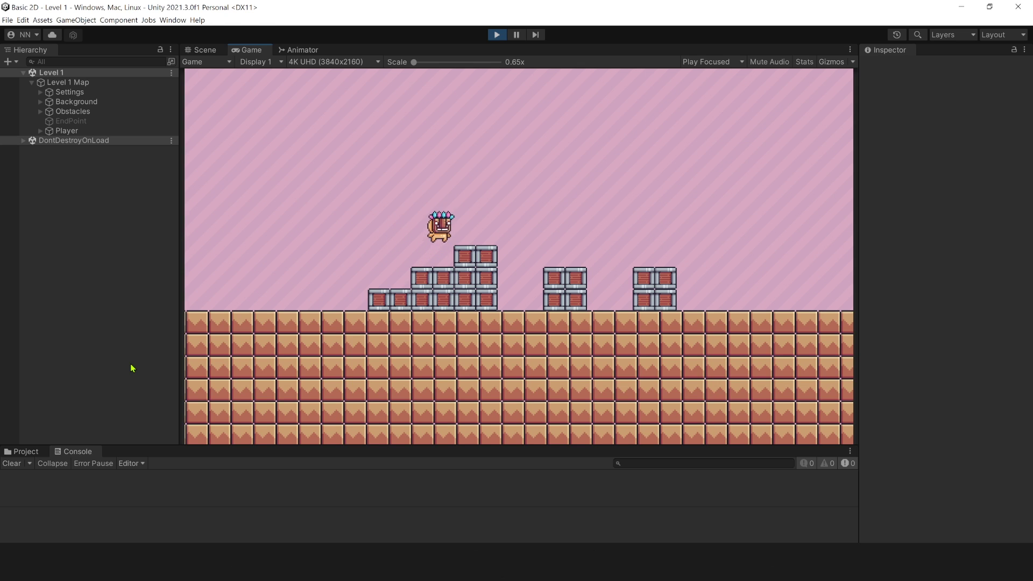
key(Right)
key(Right)
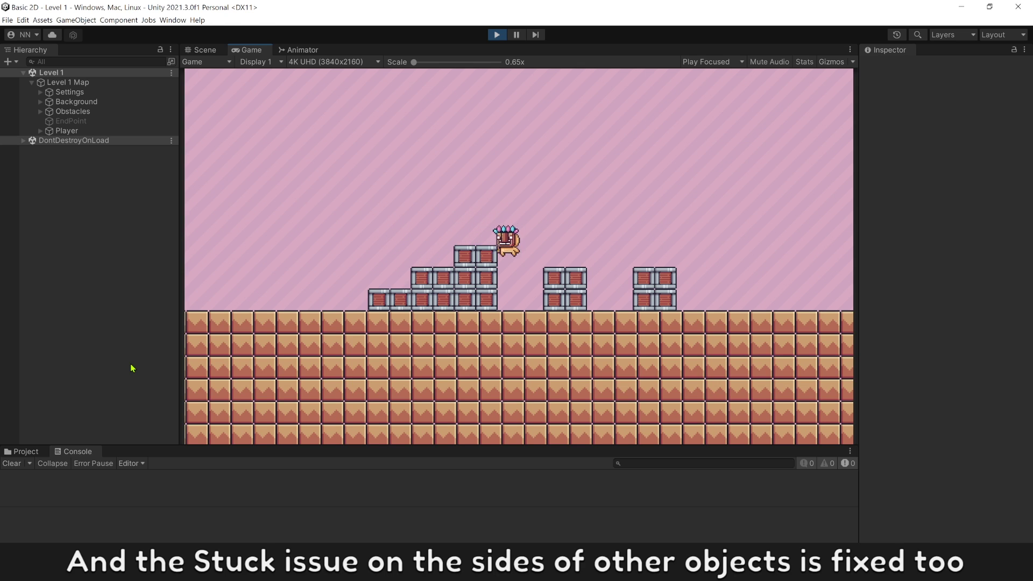
key(space)
key(space)
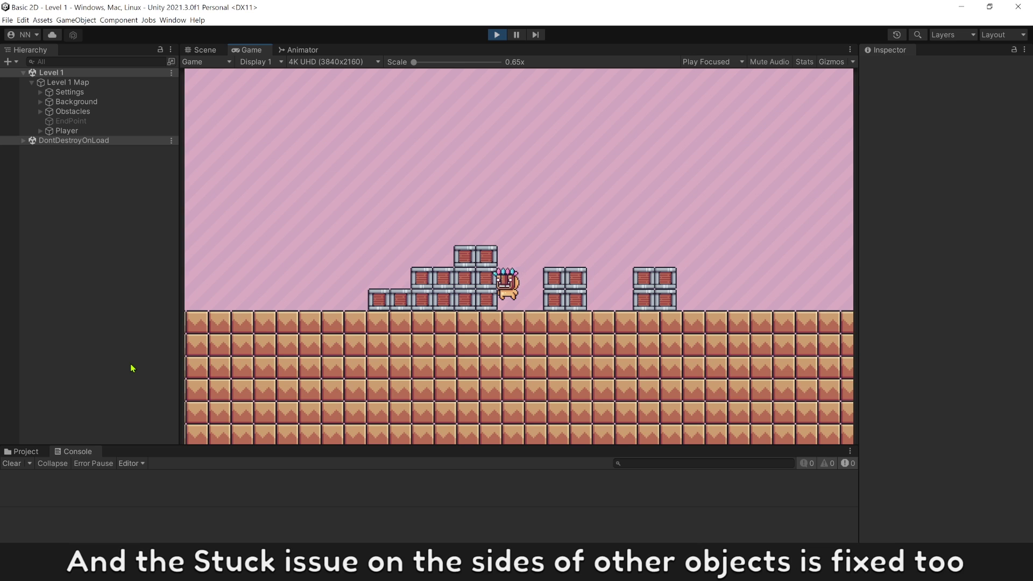
key(space)
key(Right)
key(space)
Step: Walk the player left off the crates, then jump onto the middle crate stack
key(Right)
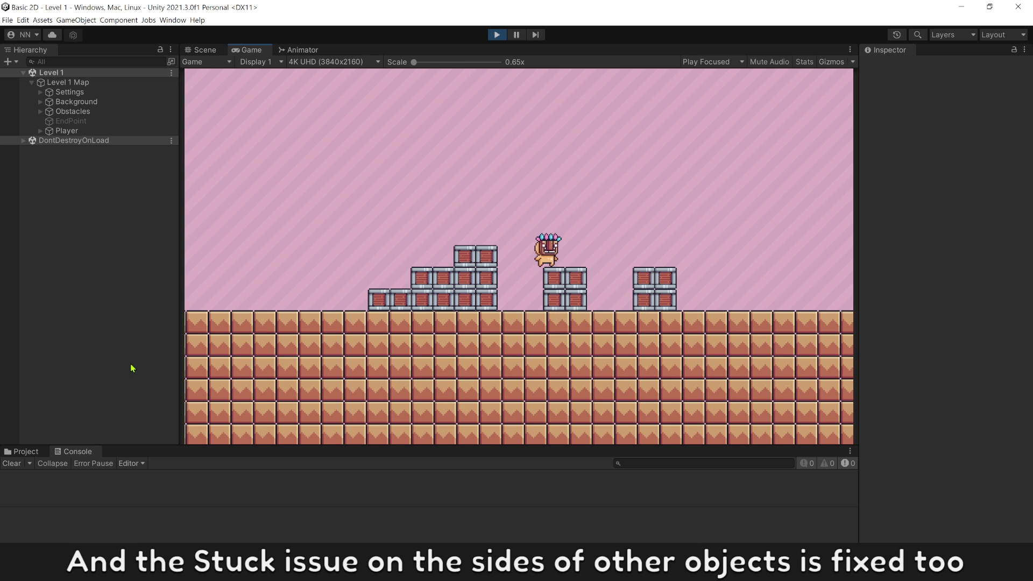
key(Left)
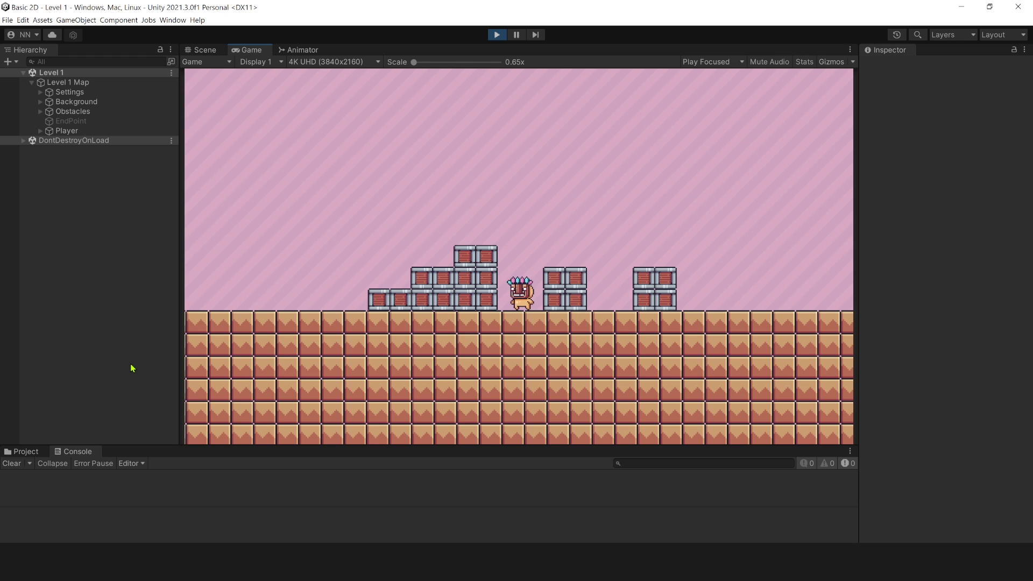
key(space)
key(Right)
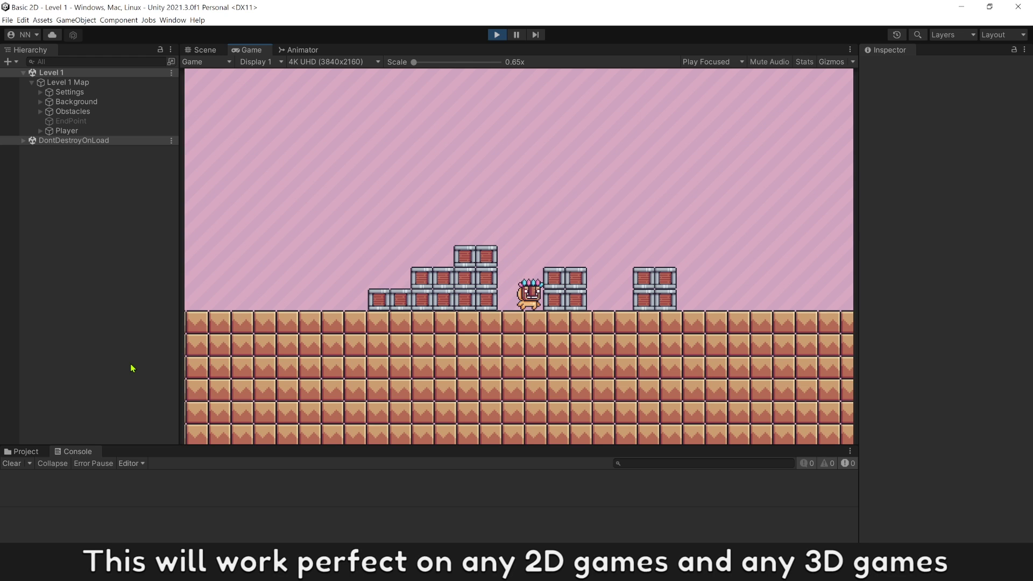
key(space)
key(Right)
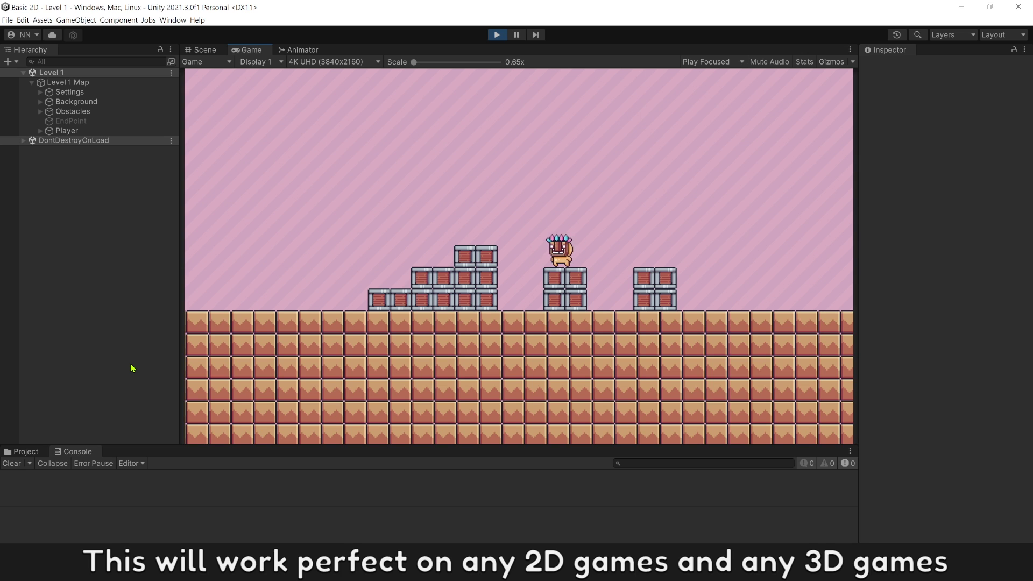